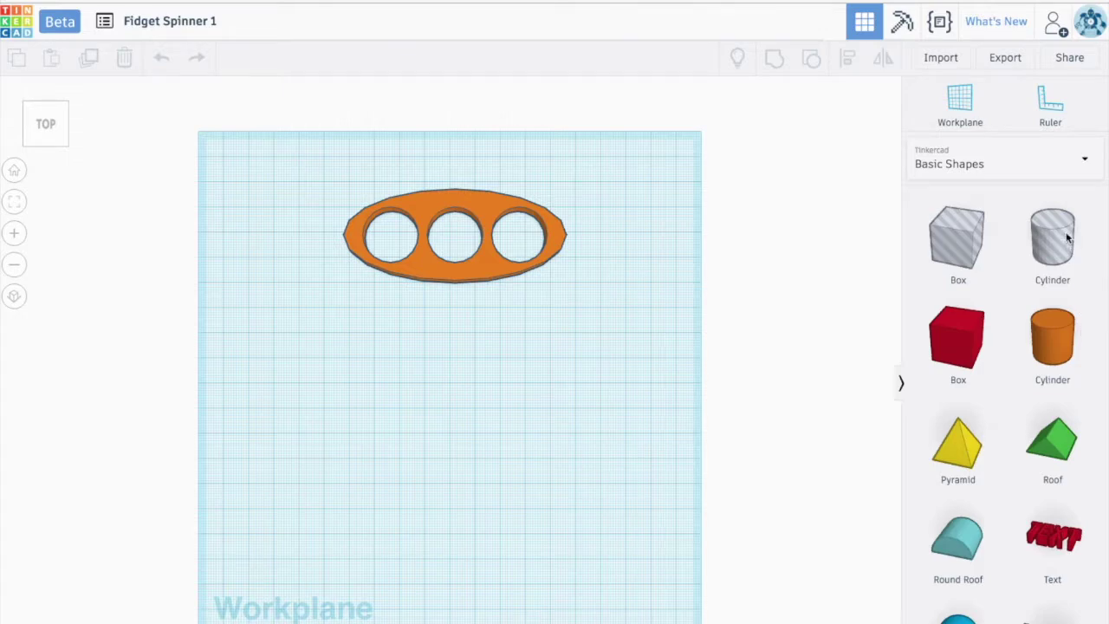
- Place a hole cylinder from Basic Shapes on the workplane below the three-hole spinner
left_click_drag(1059, 239, 449, 404)
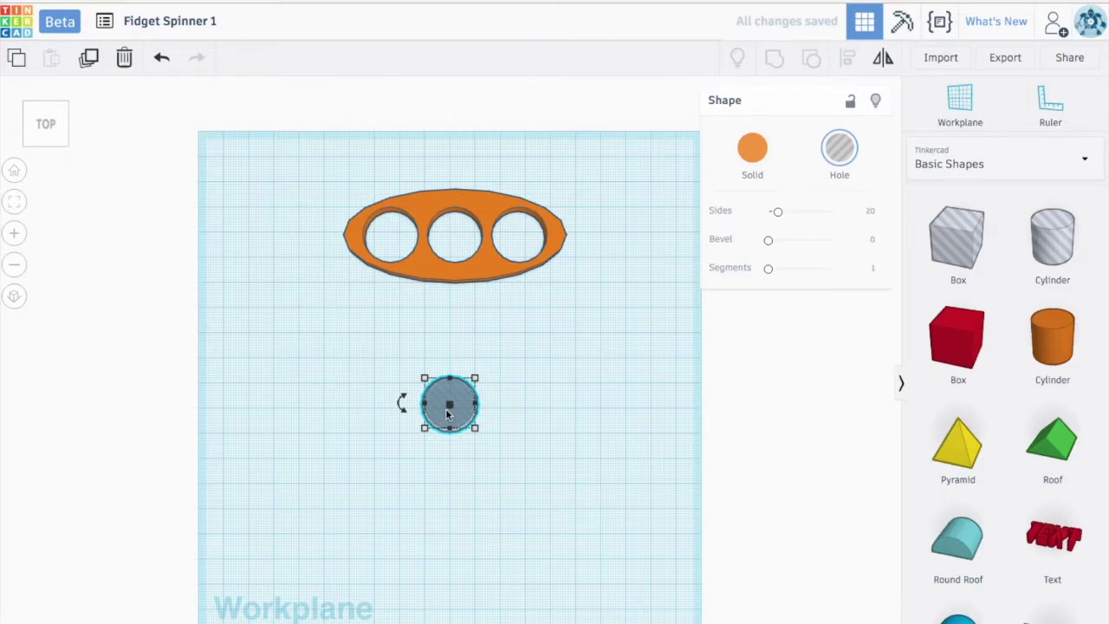
left_click(526, 412)
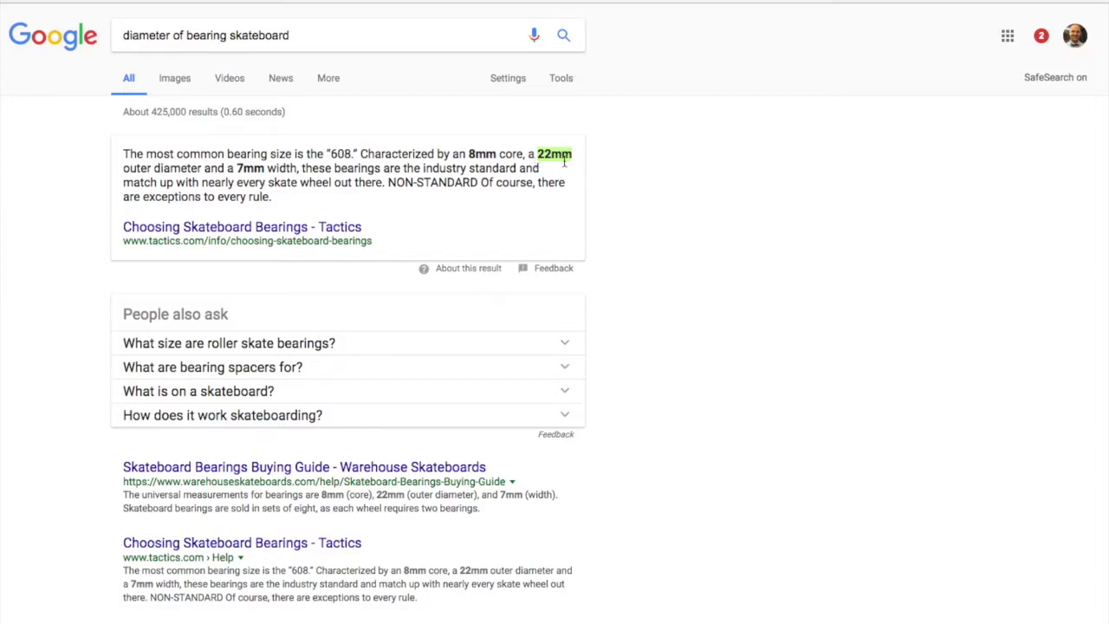
- Highlight the 22mm skateboard bearing outer diameter in Google, then reselect the hole cylinder
left_click_drag(564, 161, 571, 161)
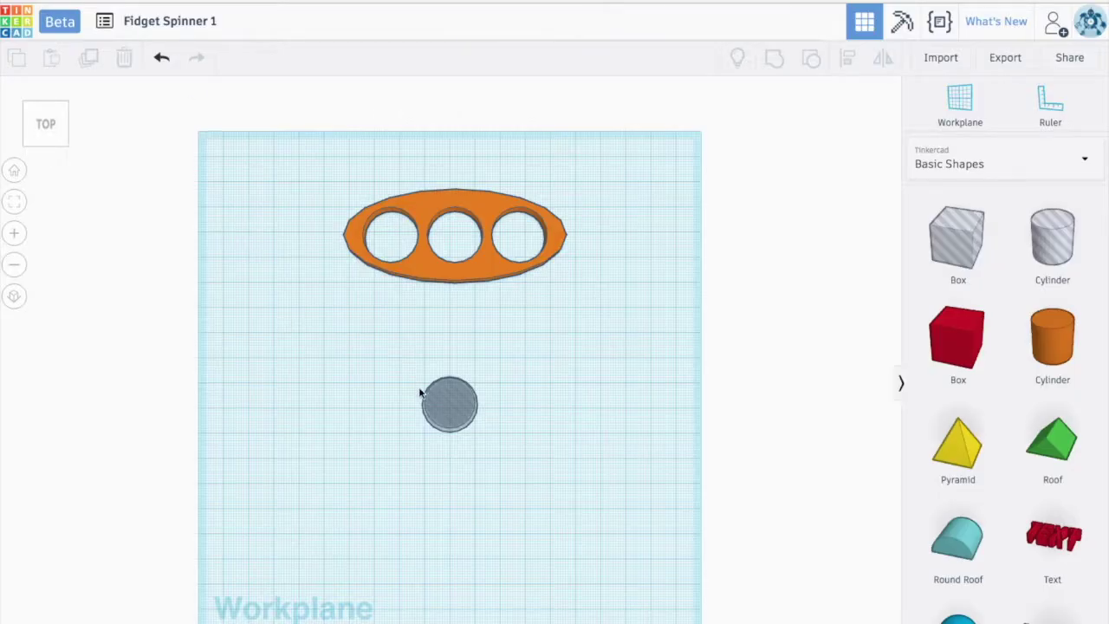
left_click(446, 401)
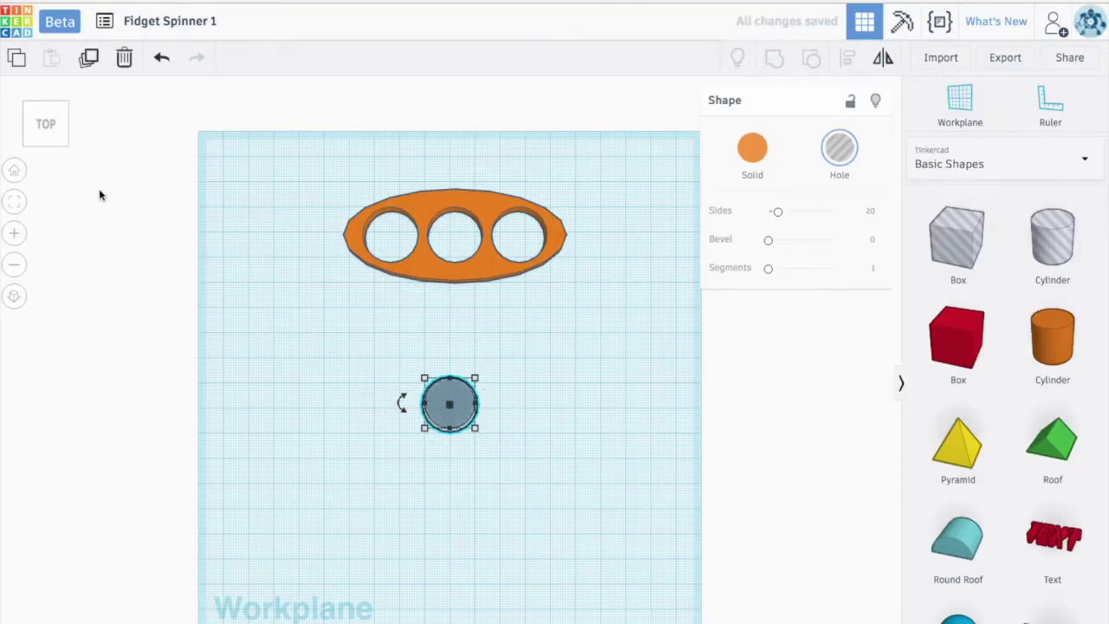
- Change both 20.00 footprint dimensions of the hole cylinder to 22.3 mm
left_click(54, 121)
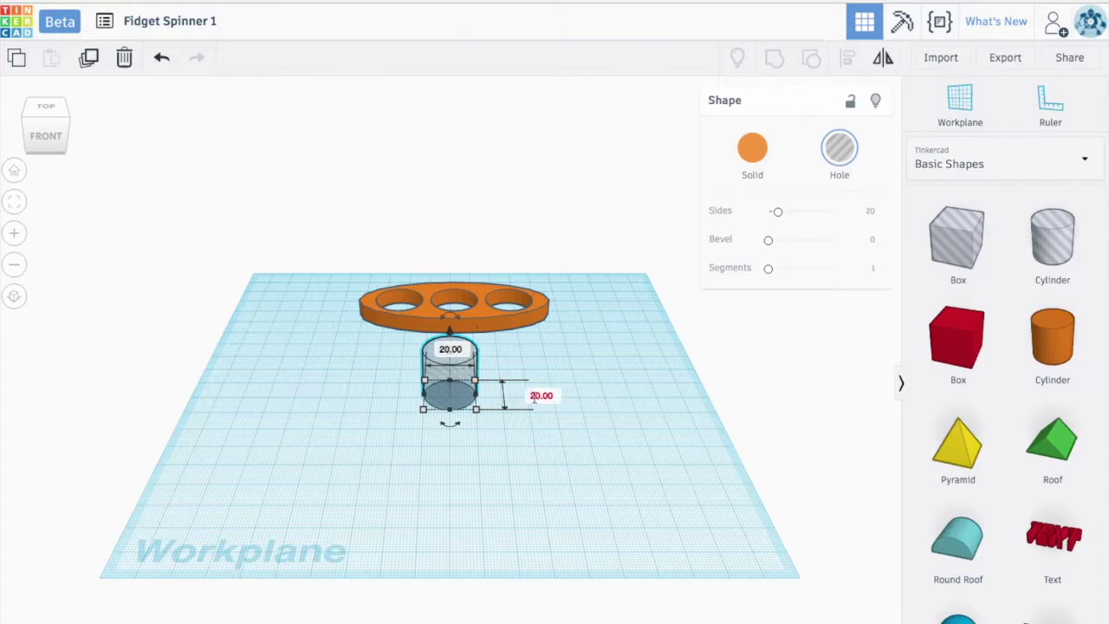
left_click(533, 397)
type("22.3")
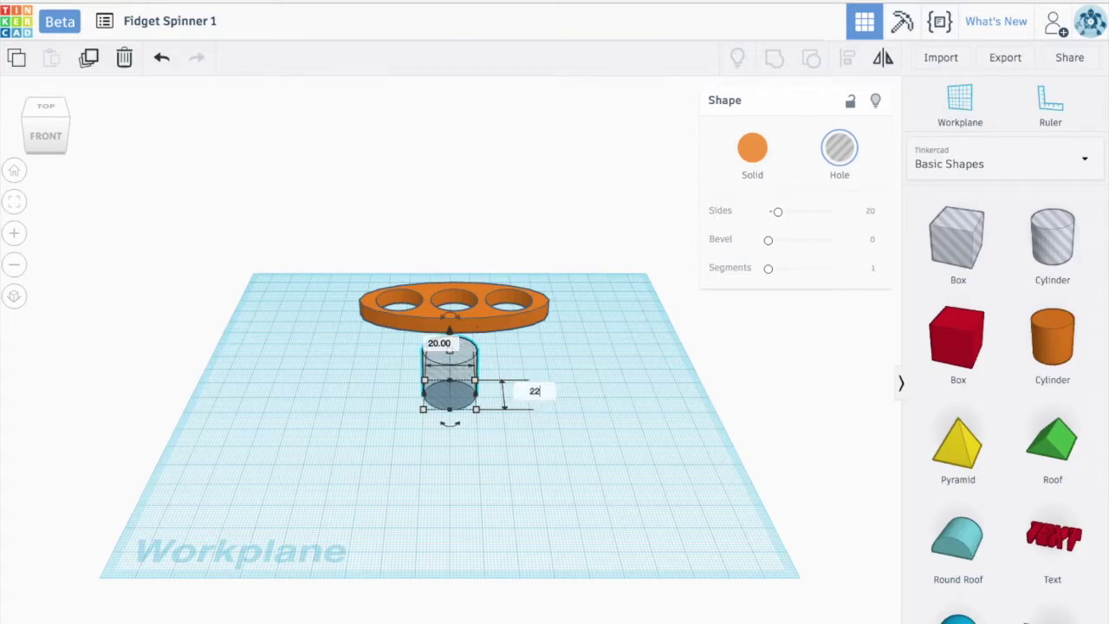
left_click(443, 343)
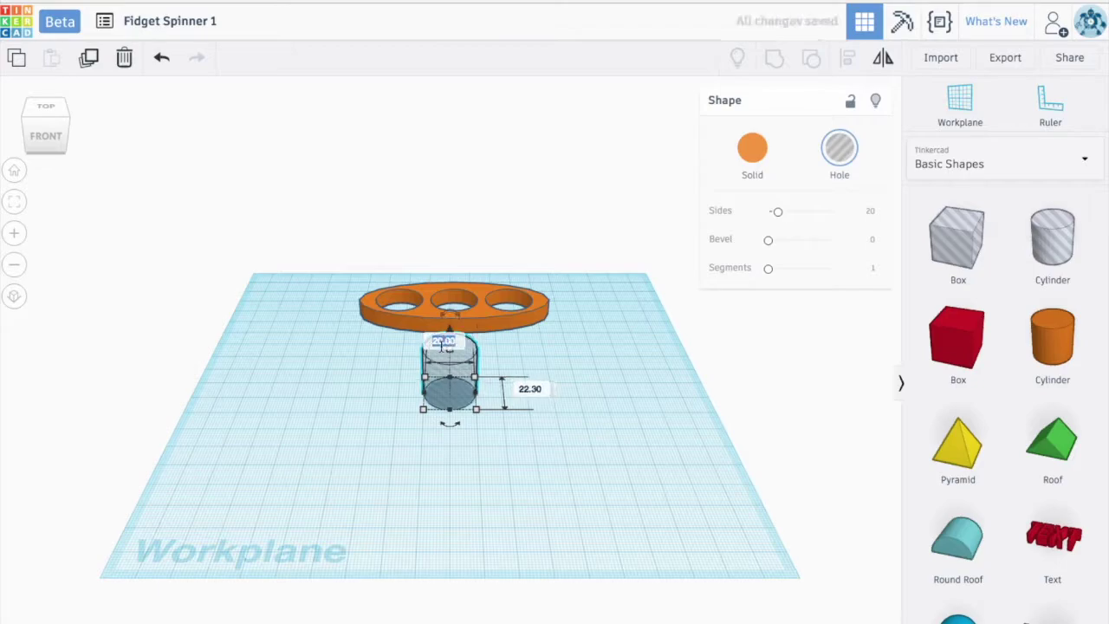
type("22.3")
key("Return")
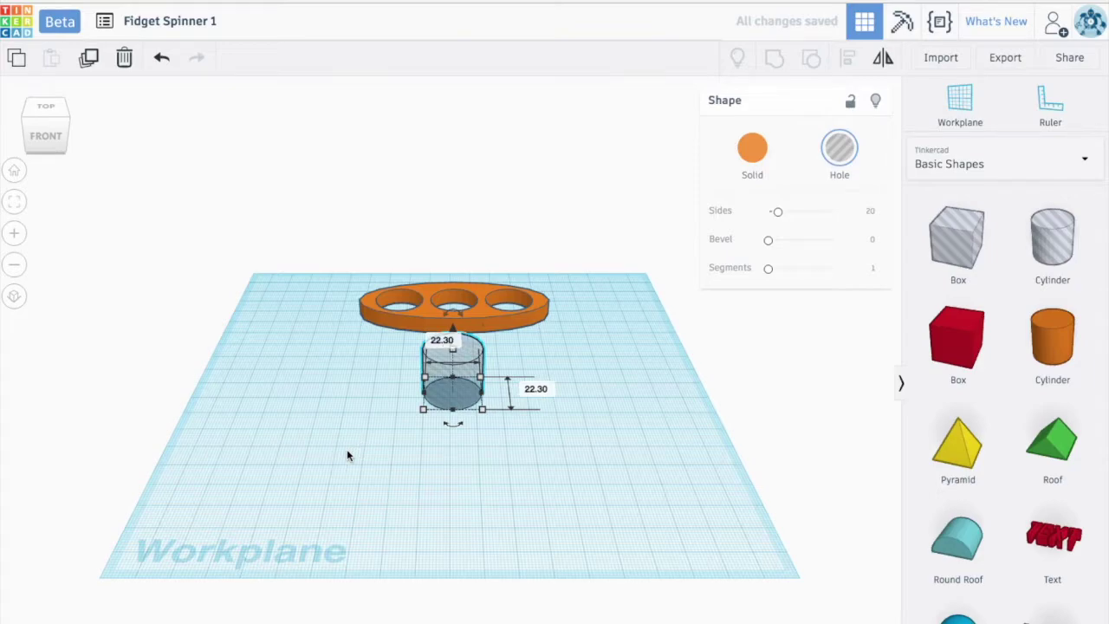
left_click(387, 450)
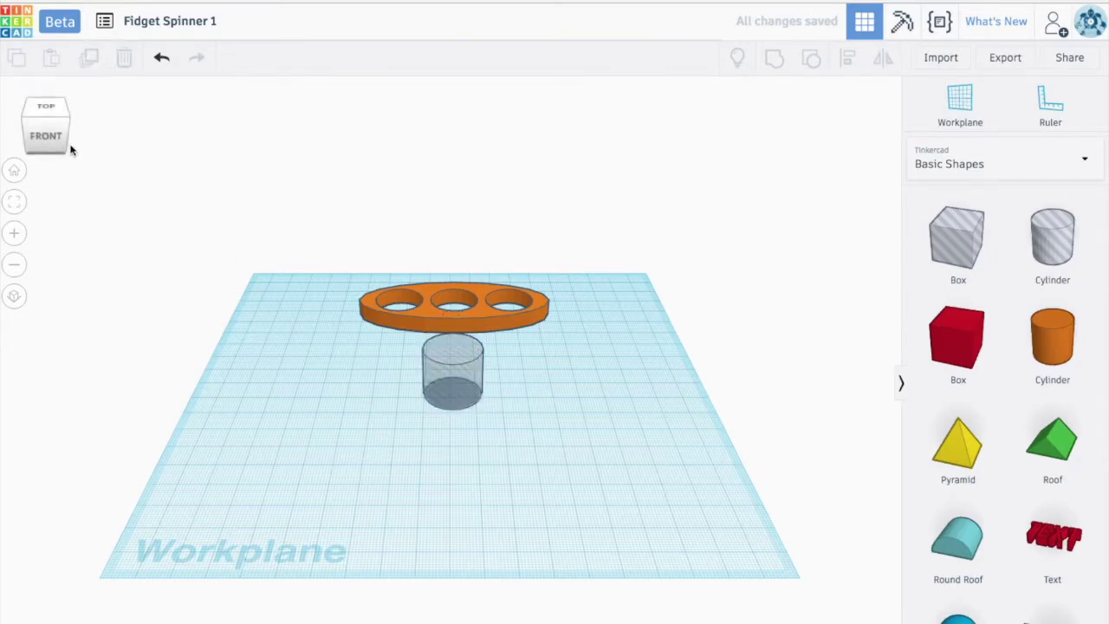
- Add a solid cylinder beside the hole and set its footprint to 25 by 25 mm
left_click_drag(55, 124, 53, 135)
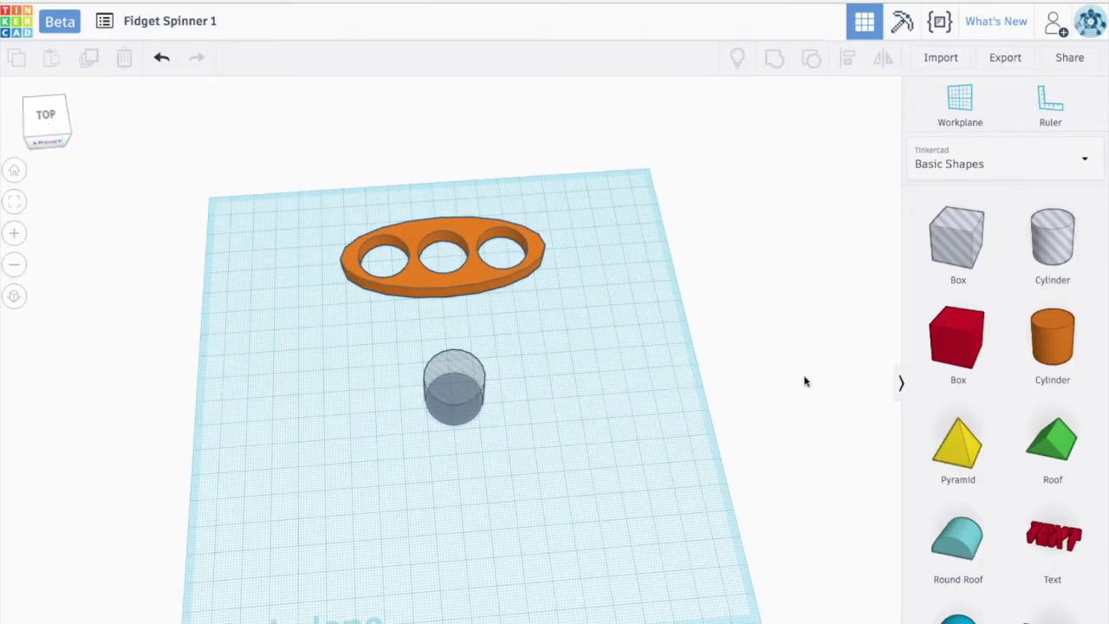
left_click_drag(1053, 338, 507, 394)
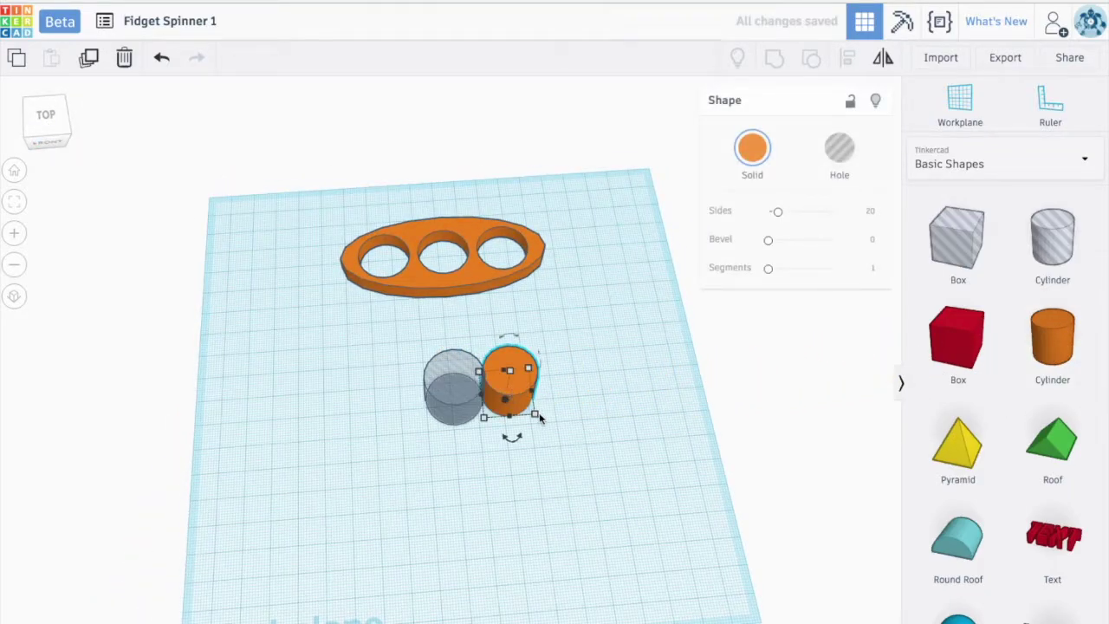
scroll(575, 394, "down", 3)
left_click(544, 380)
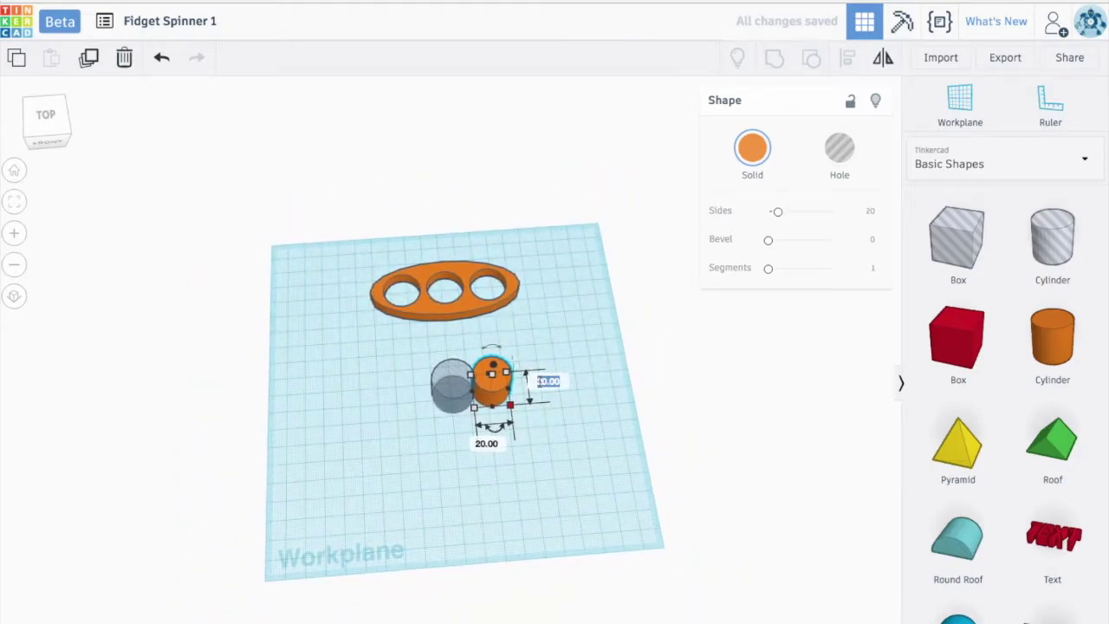
type("25")
key("Return")
mouse_move(488, 446)
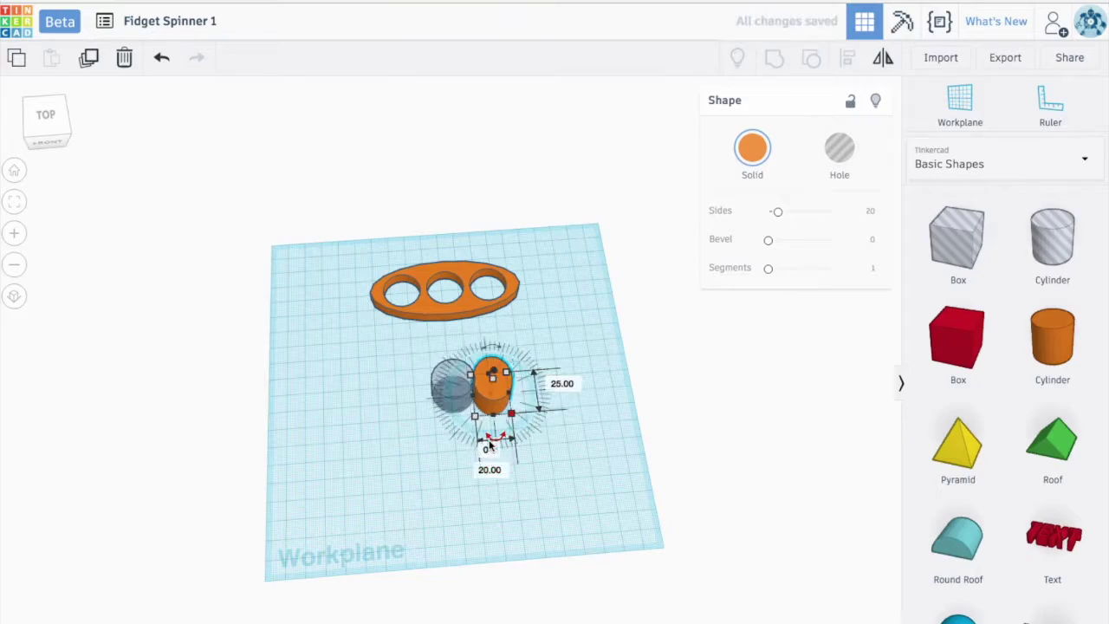
left_click(502, 470)
type("25")
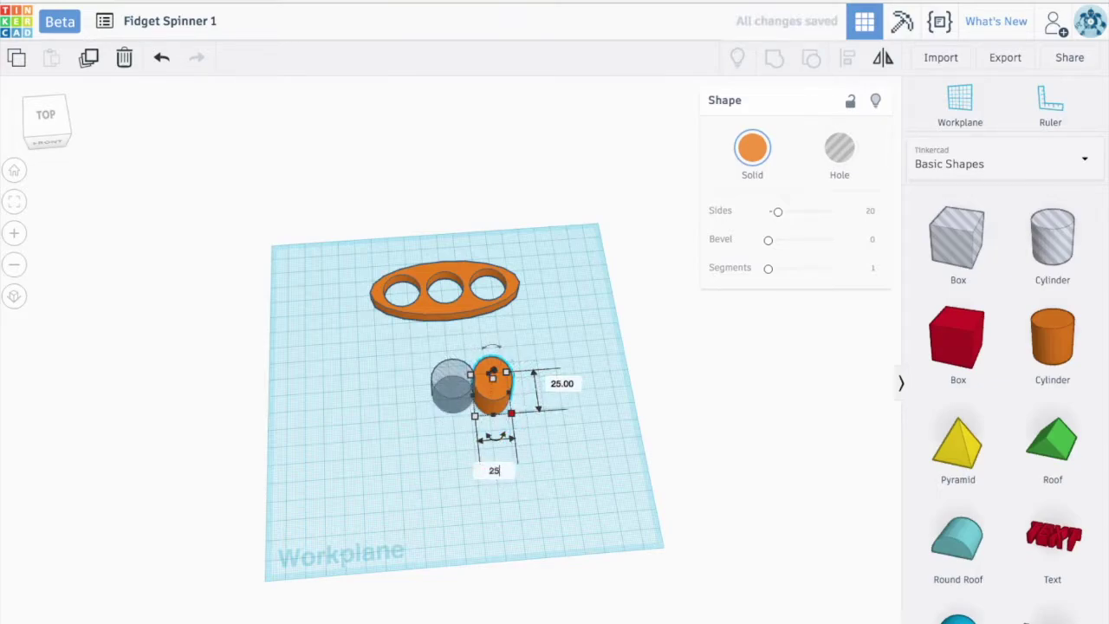
key("Return")
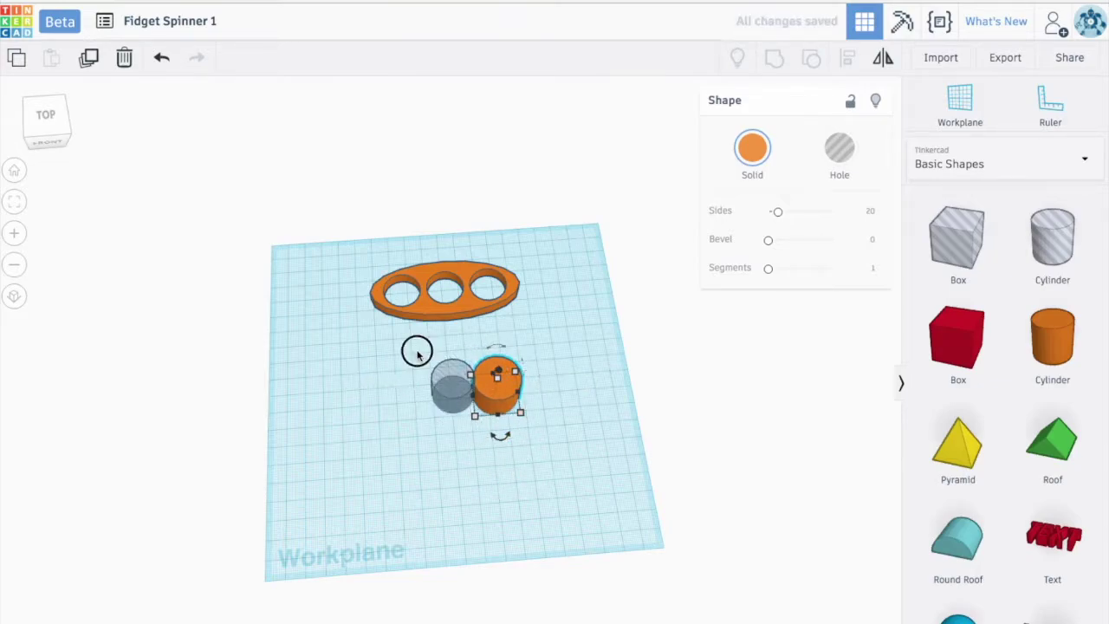
- Align the solid and hole cylinders so they are centred on each other
left_click_drag(417, 353, 559, 436)
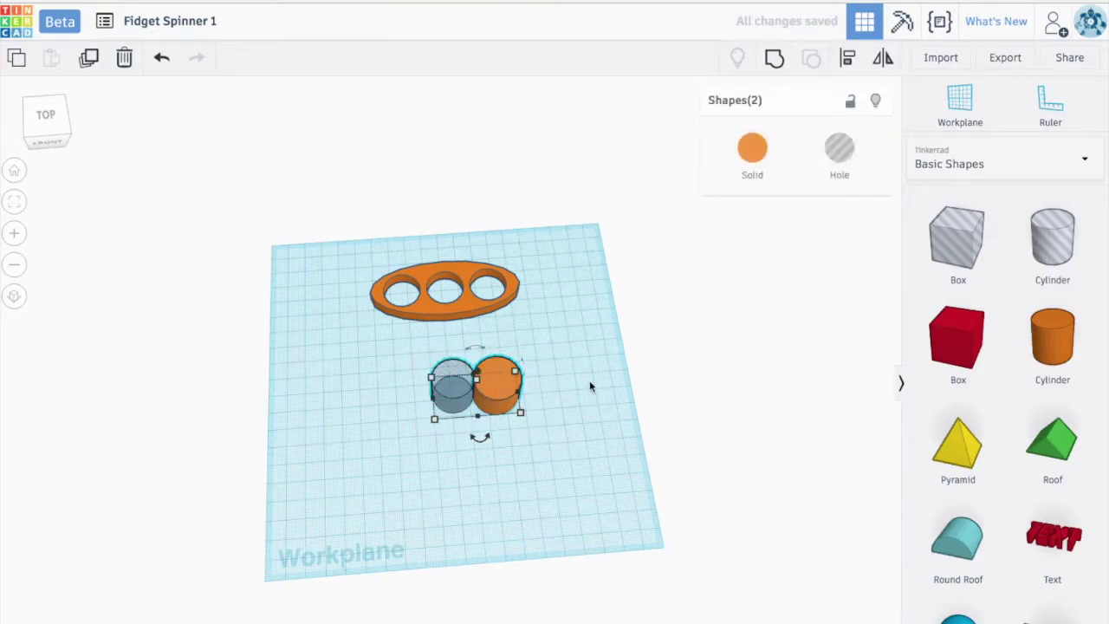
left_click(847, 57)
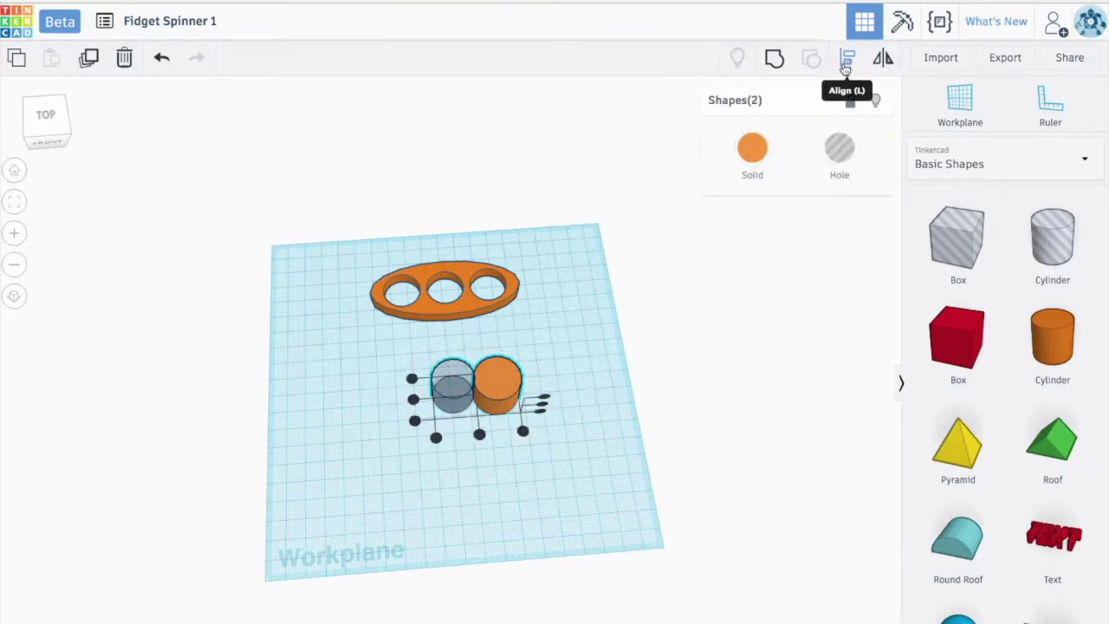
left_click(413, 399)
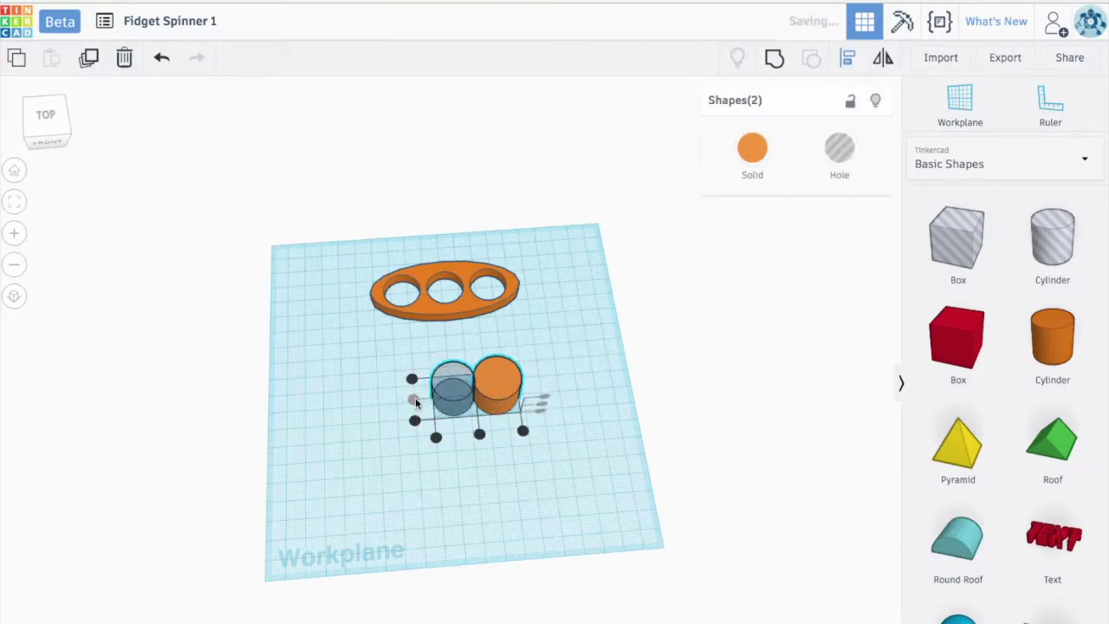
left_click(479, 434)
left_click(590, 449)
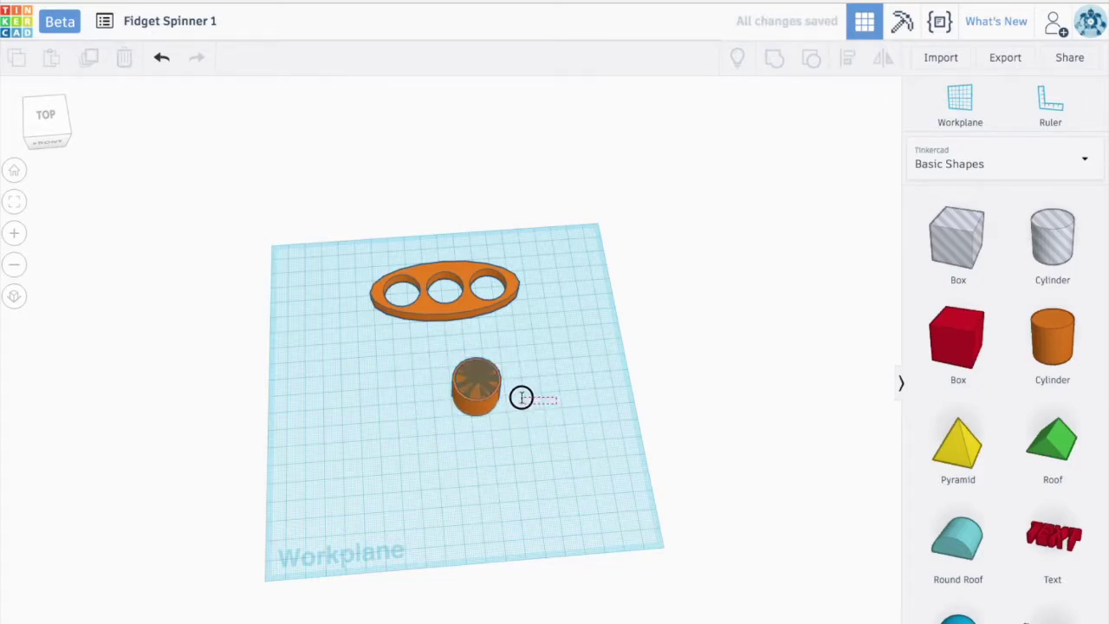
- Group the two cylinders into a hollow ring and set its height to 7 mm
left_click_drag(434, 357, 524, 421)
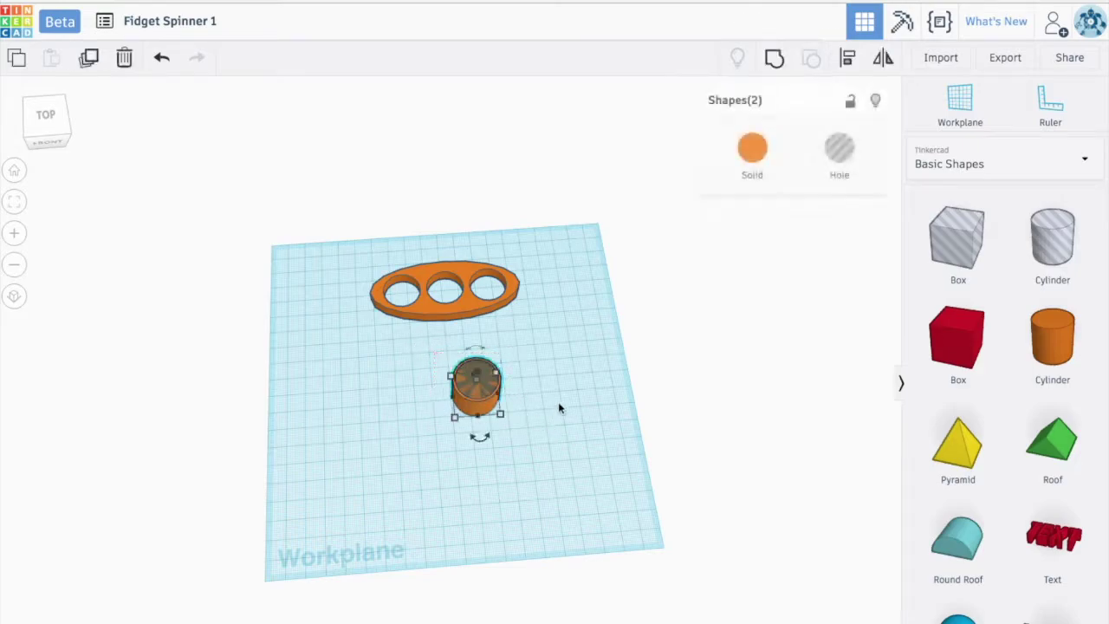
left_click(775, 60)
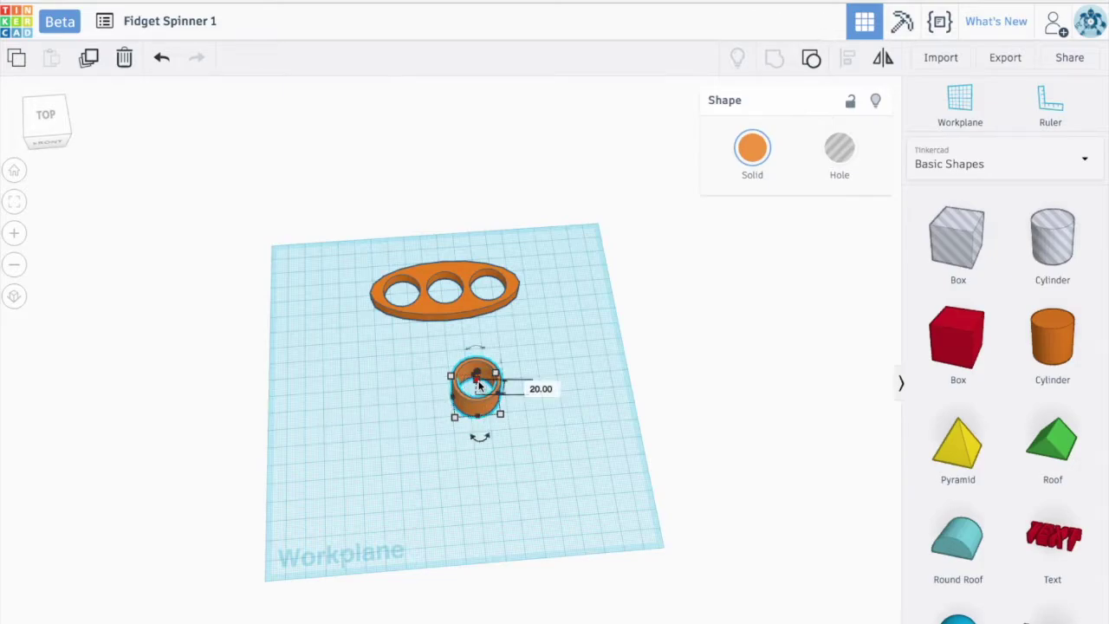
left_click(536, 392)
type("7")
key("Return")
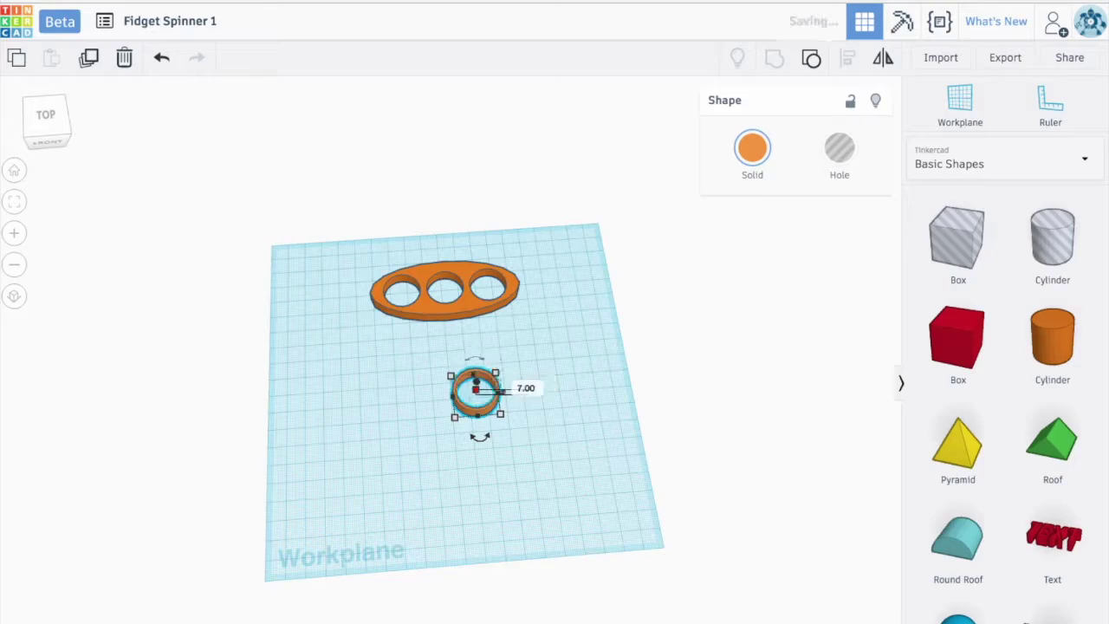
left_click(556, 436)
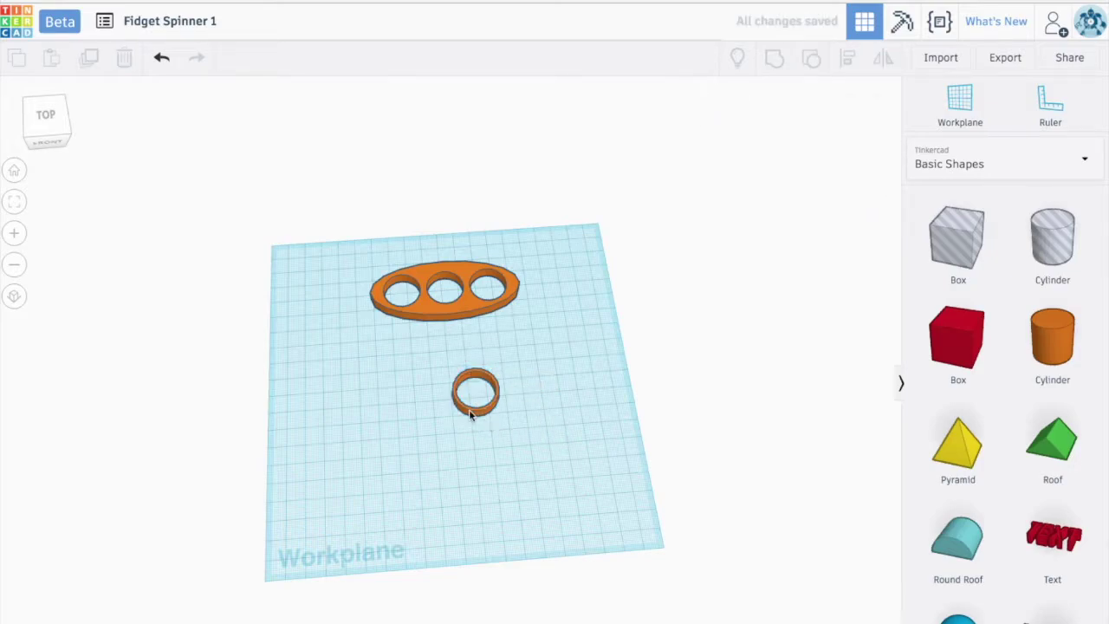
- Zoom in on the workplane and select the small ring
left_click(15, 235)
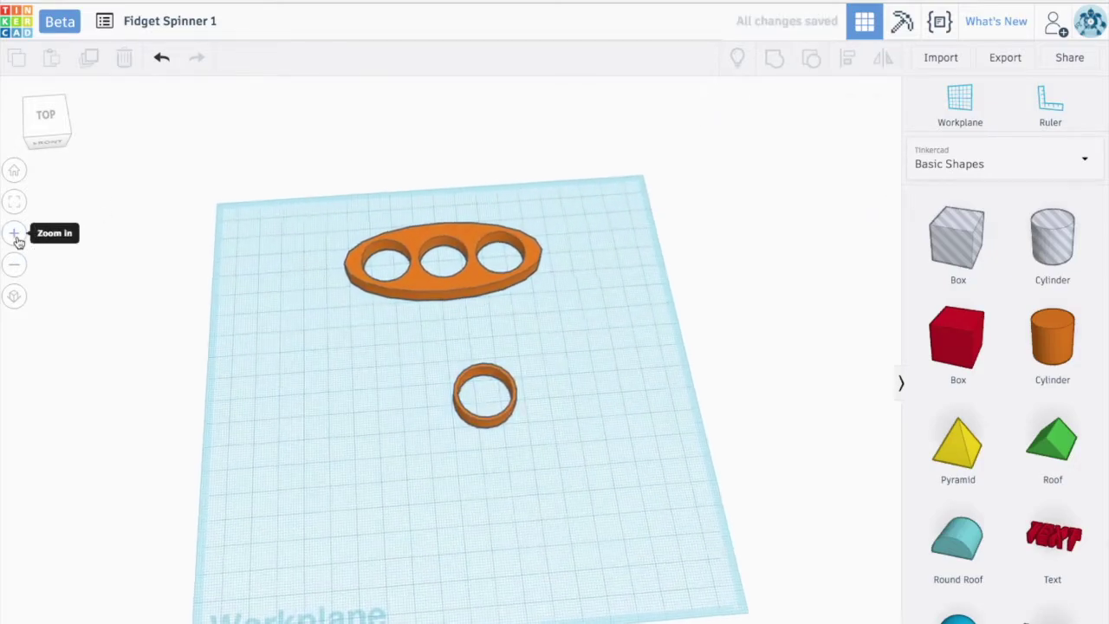
left_click(14, 234)
left_click(477, 428)
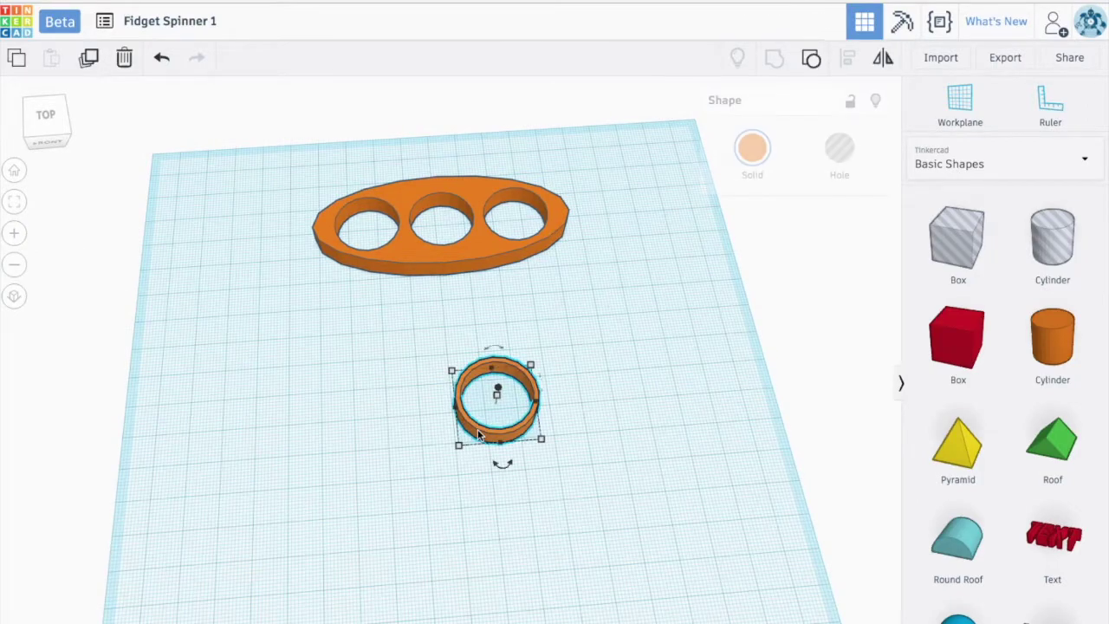
- Ungroup the ring into its solid disc and hole cylinder
left_click(419, 365)
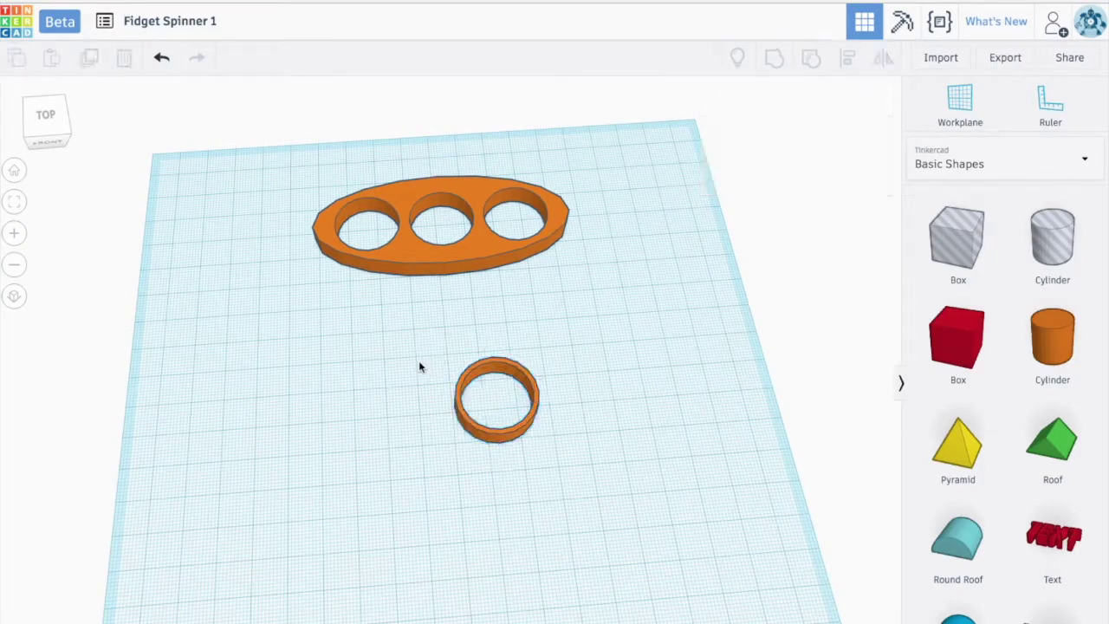
left_click_drag(417, 347, 577, 459)
left_click(812, 59)
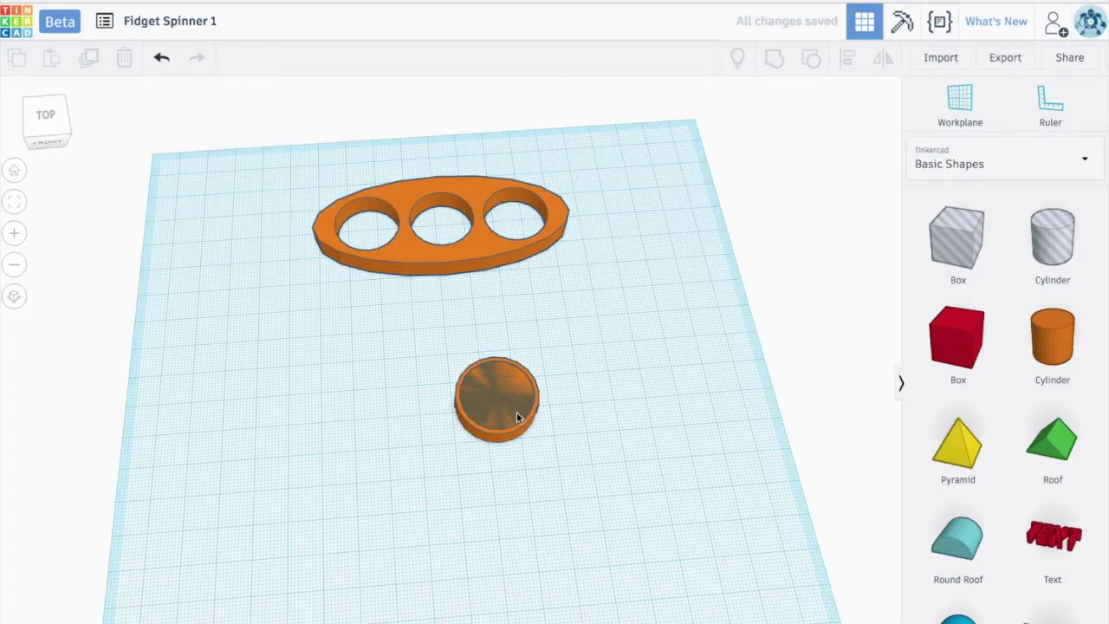
- Stretch the solid disc left and right into an oval about 87.00 mm long
left_click(456, 404)
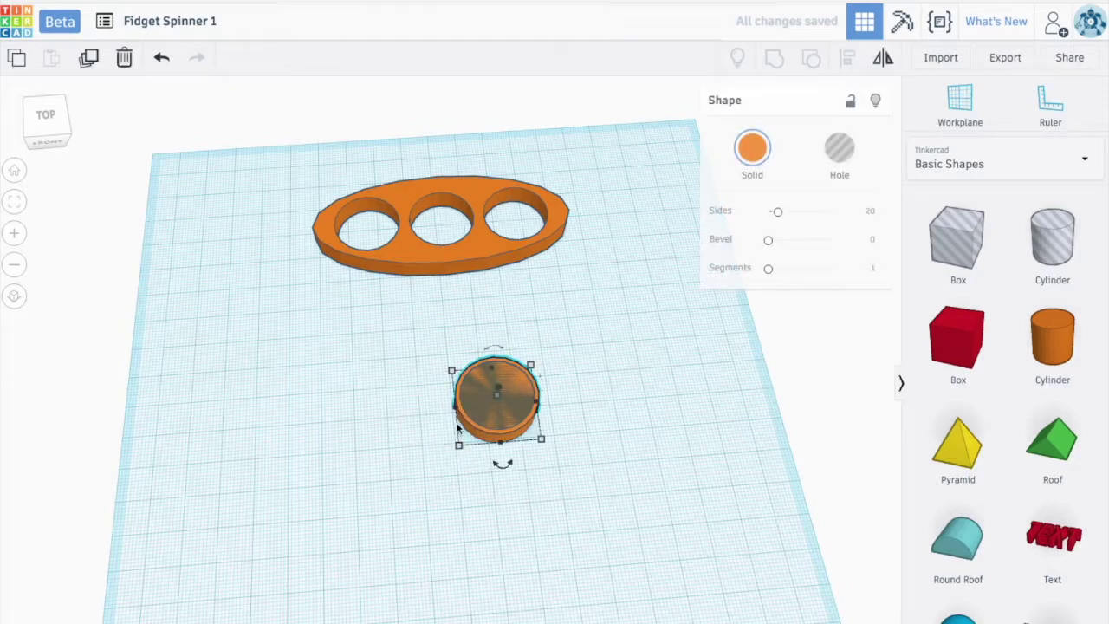
left_click_drag(456, 411, 323, 407)
left_click_drag(537, 402, 611, 400)
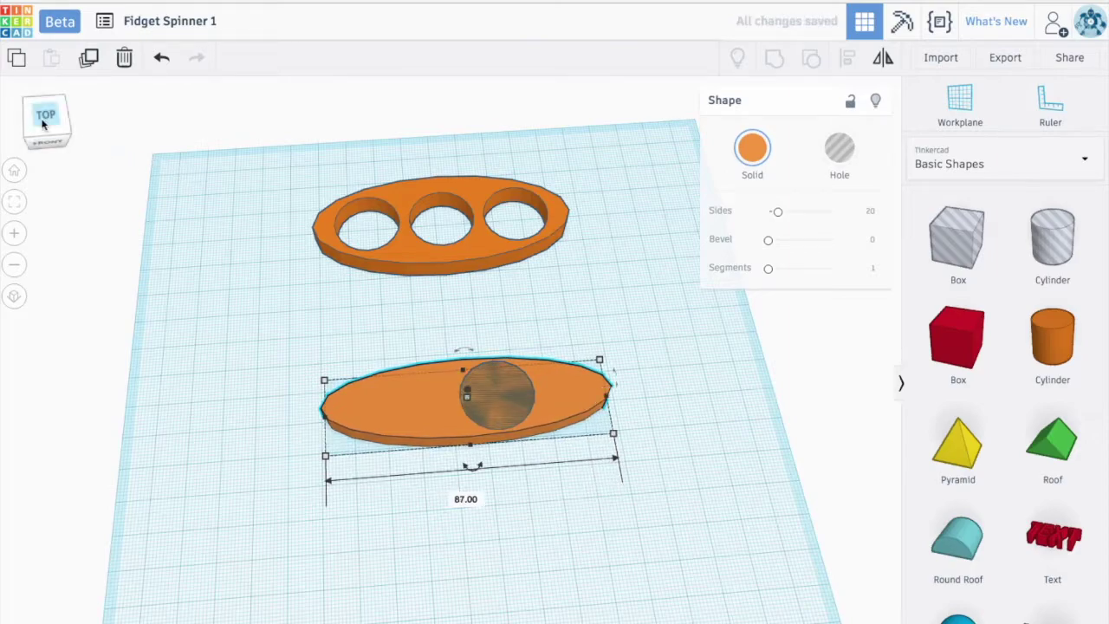
left_click(14, 169)
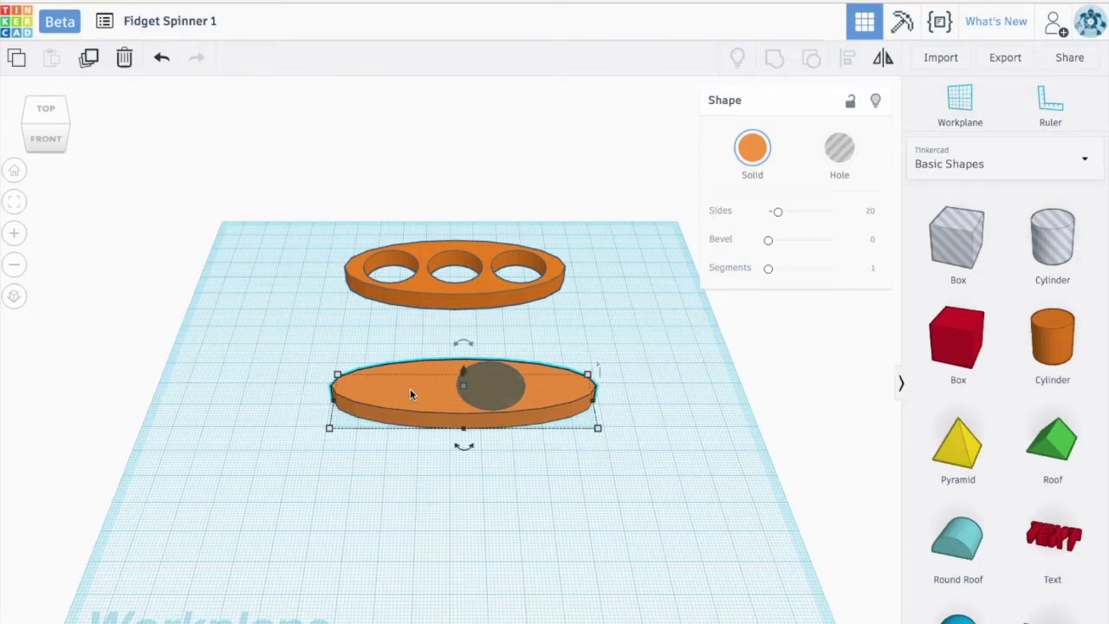
- Show hidden shapes, select the oval and hole together, and move them toward the front
left_click(736, 58)
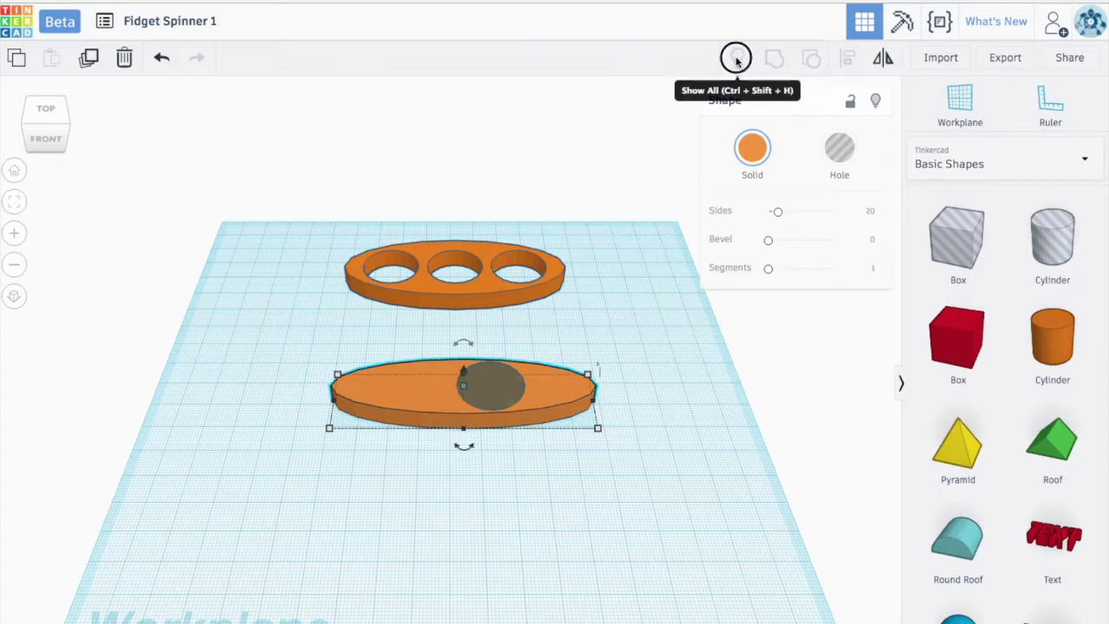
left_click(554, 392)
left_click(501, 386)
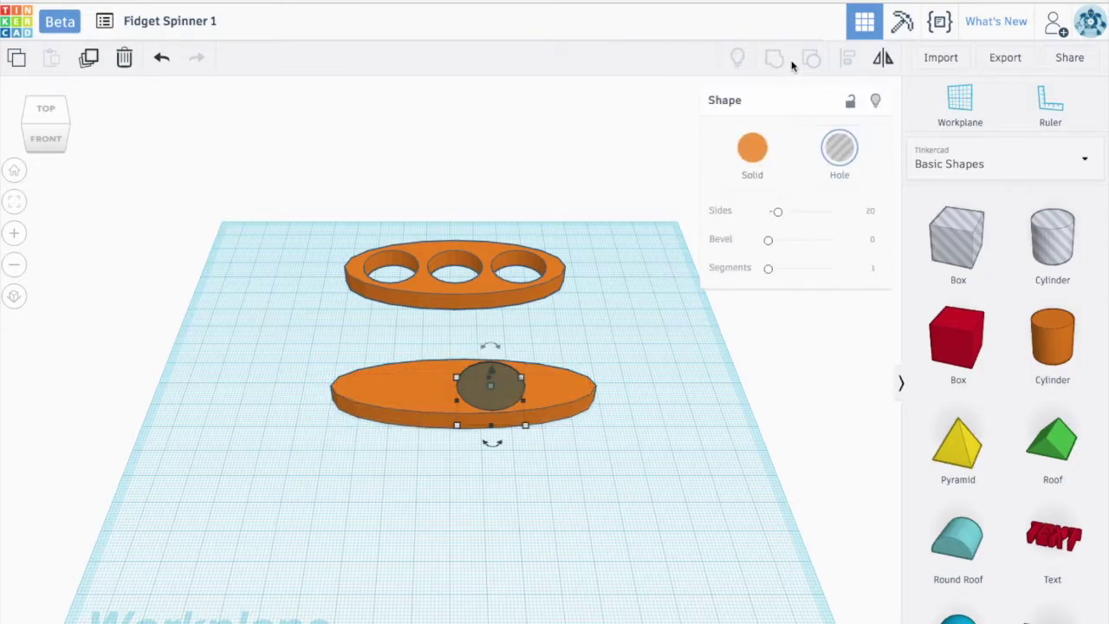
left_click_drag(312, 332, 616, 448)
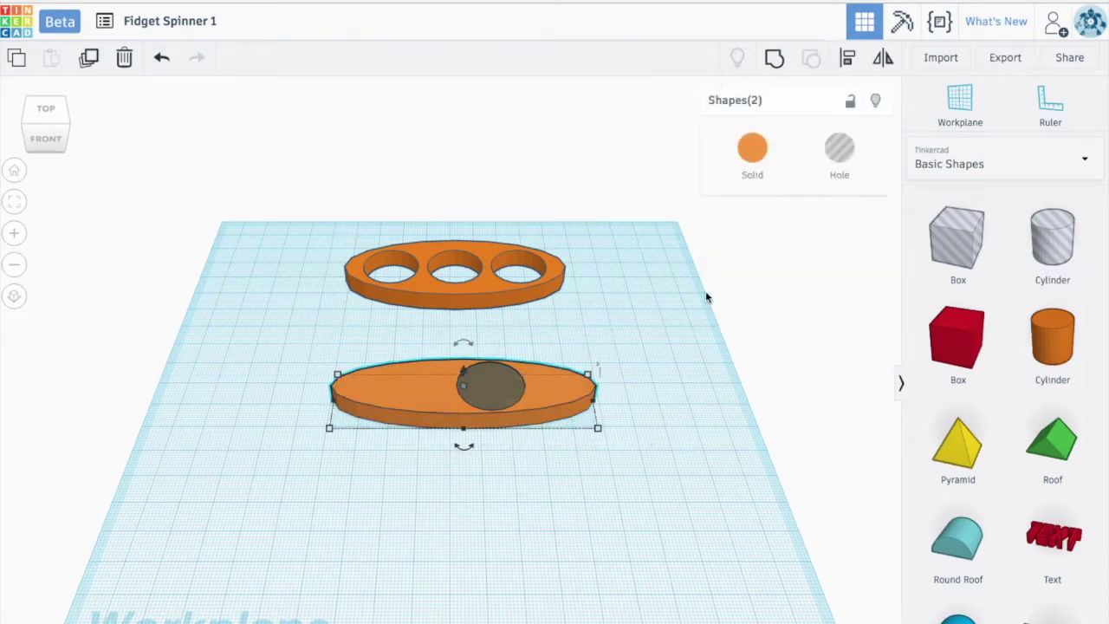
left_click(481, 386)
left_click_drag(396, 408, 389, 465)
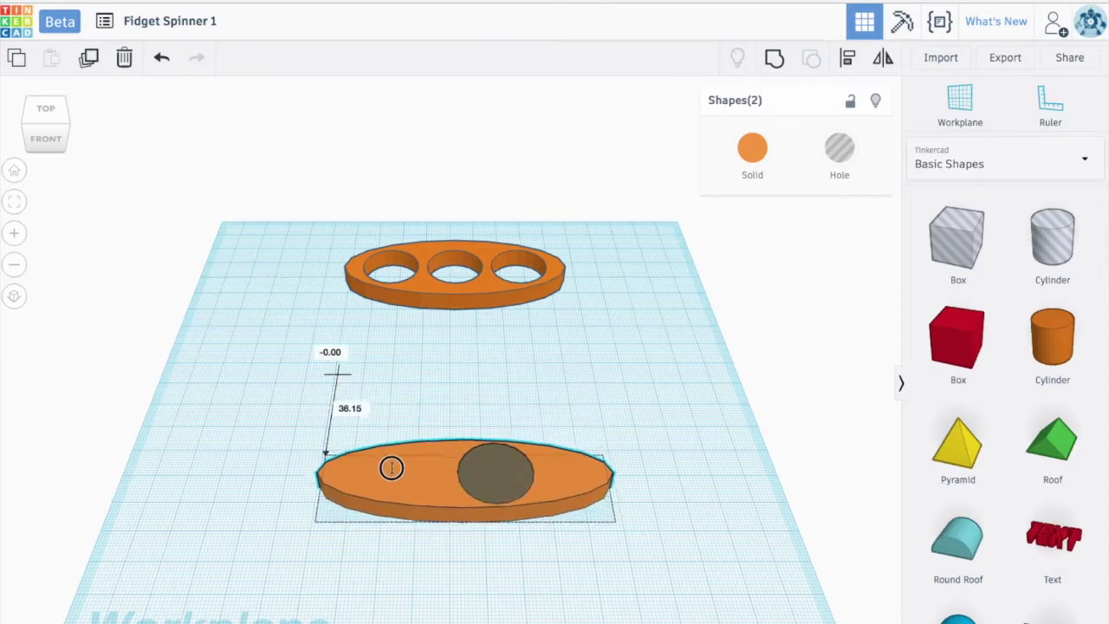
- Group and ungroup the oval and hole, then drag the hole cylinder off the oval
left_click_drag(303, 404, 648, 550)
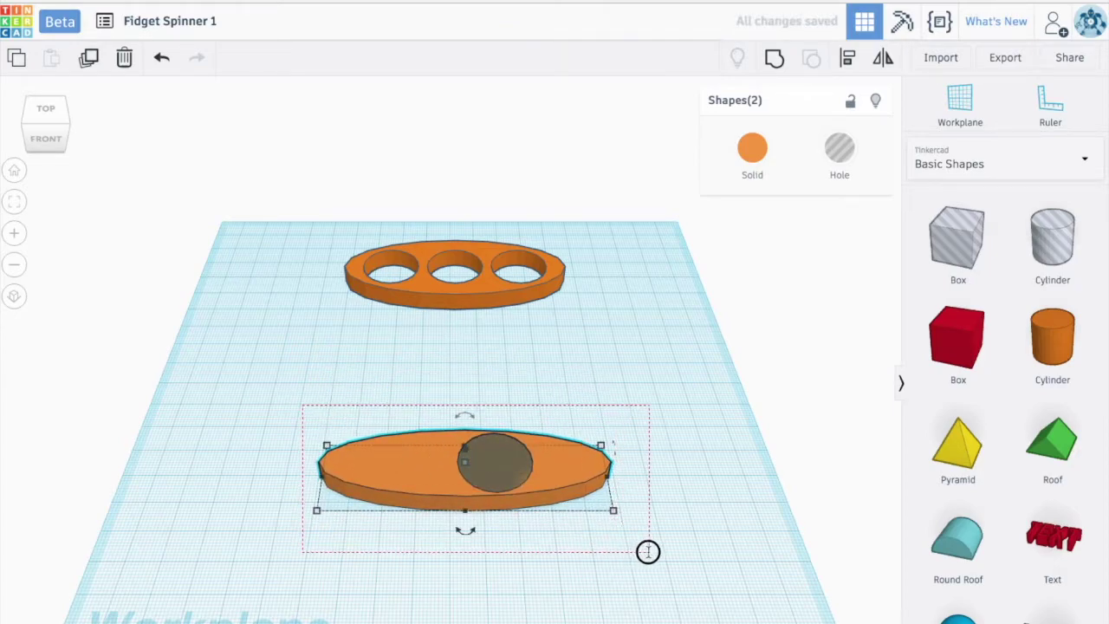
left_click(778, 60)
left_click(810, 57)
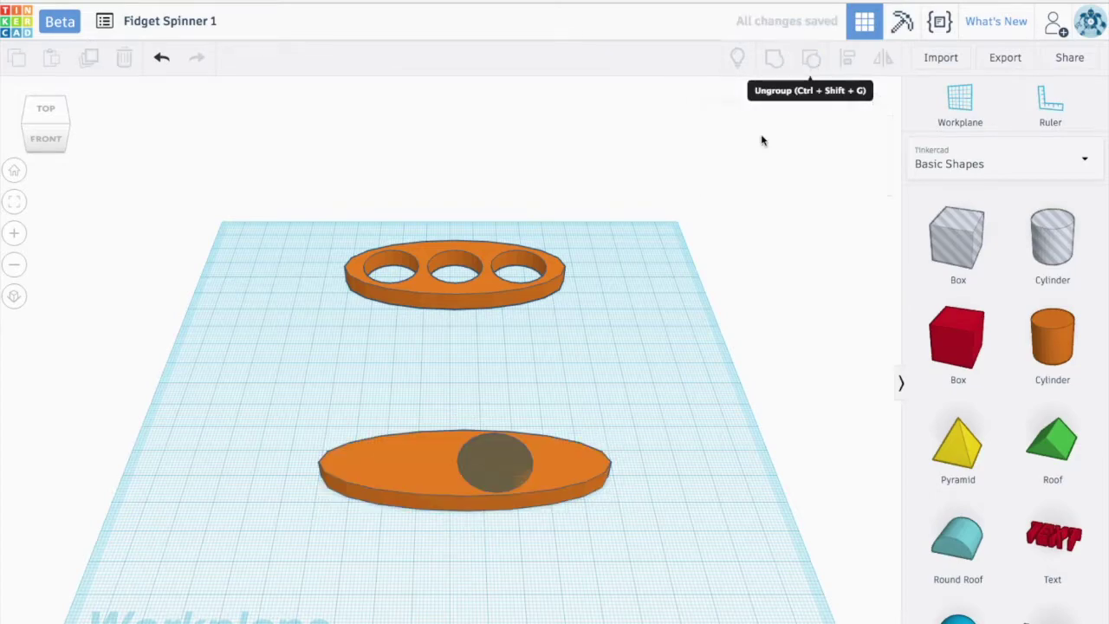
left_click(494, 459)
left_click_drag(494, 459, 477, 387)
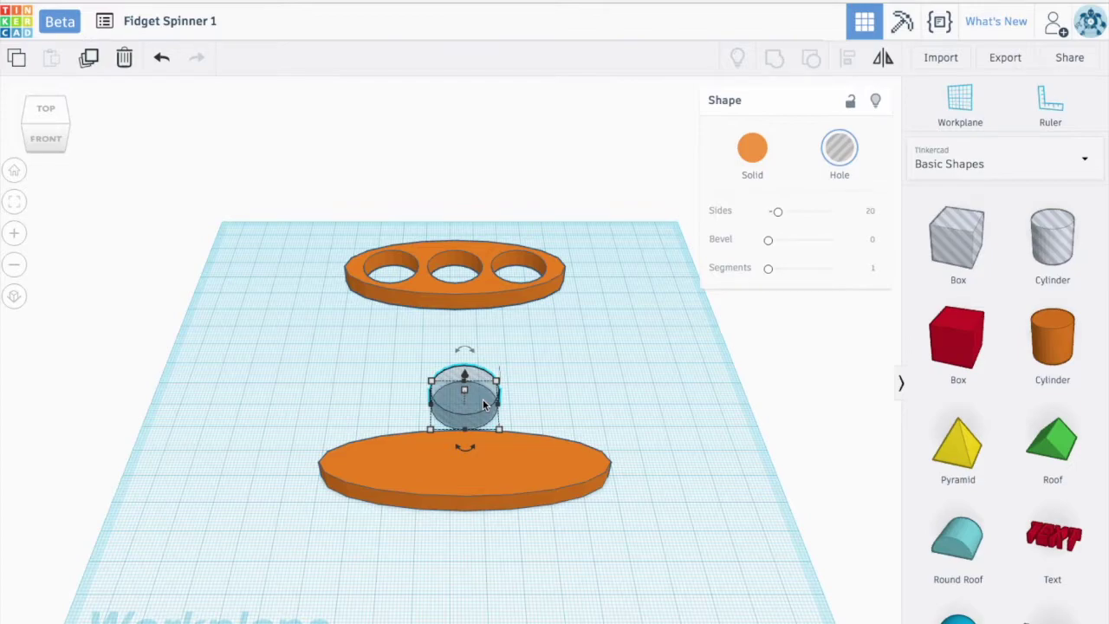
- Duplicate the hole cylinder in place and change the workplane snap spacing
key("ctrl+d")
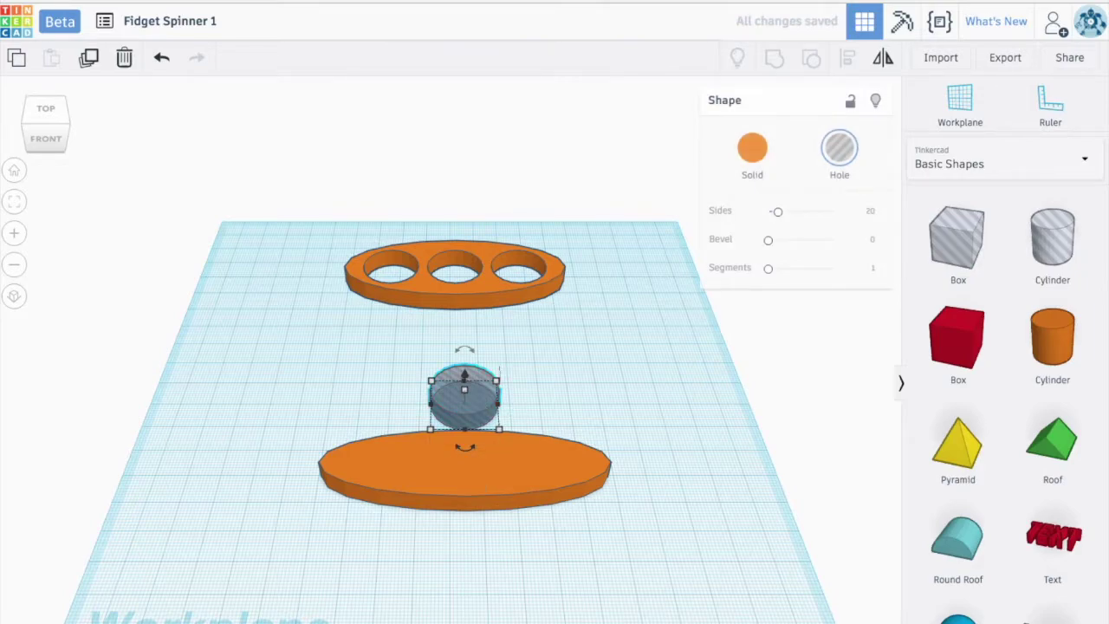
left_click_drag(414, 351, 524, 425)
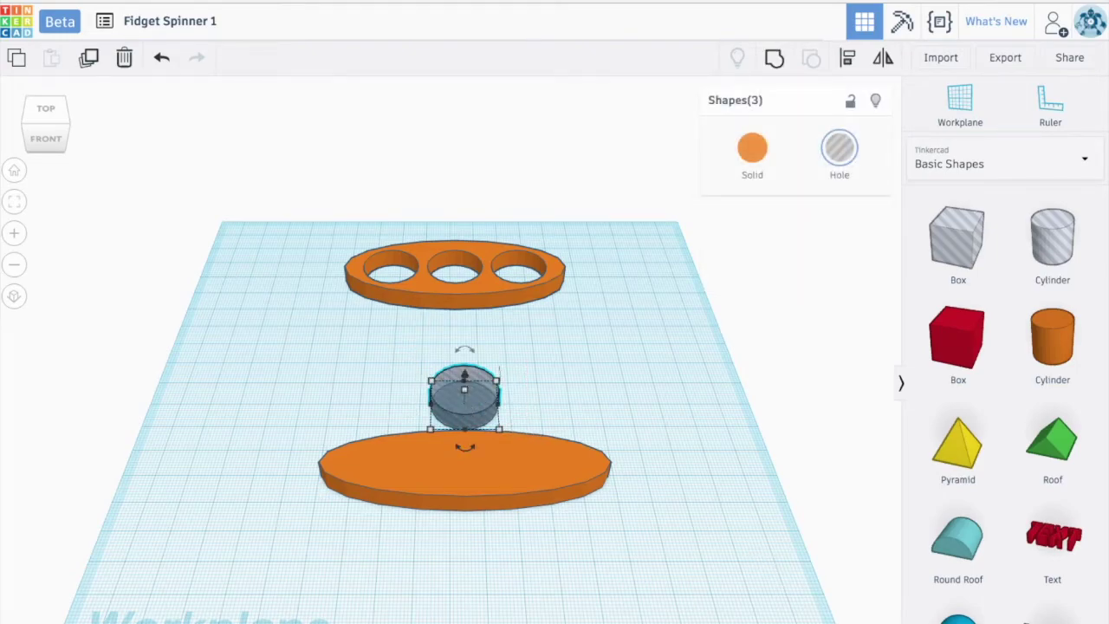
left_click(866, 619)
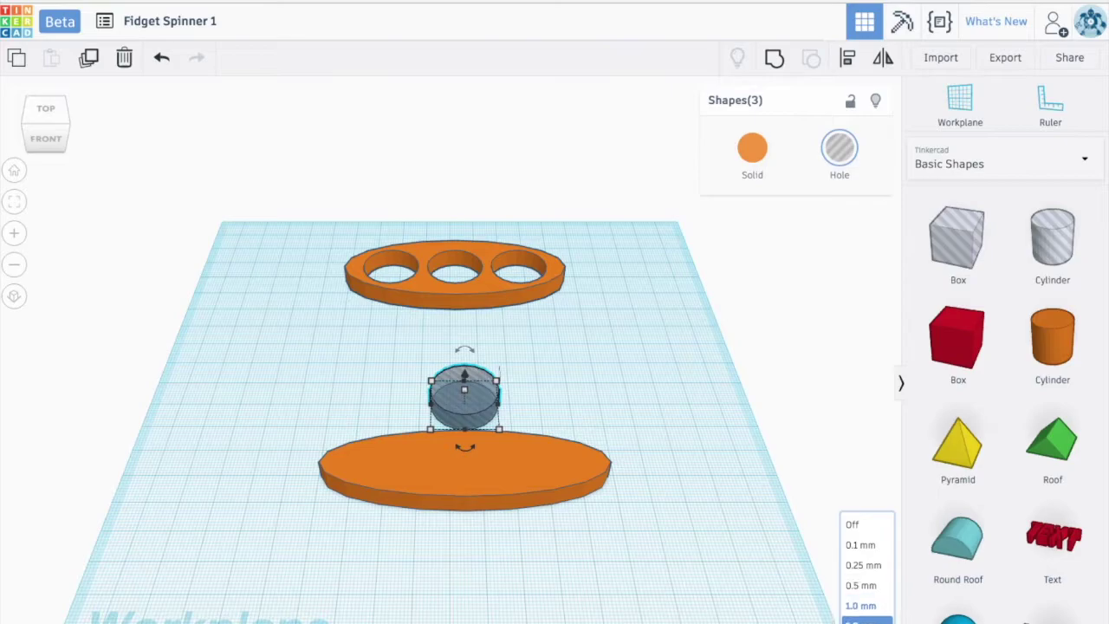
left_click(860, 605)
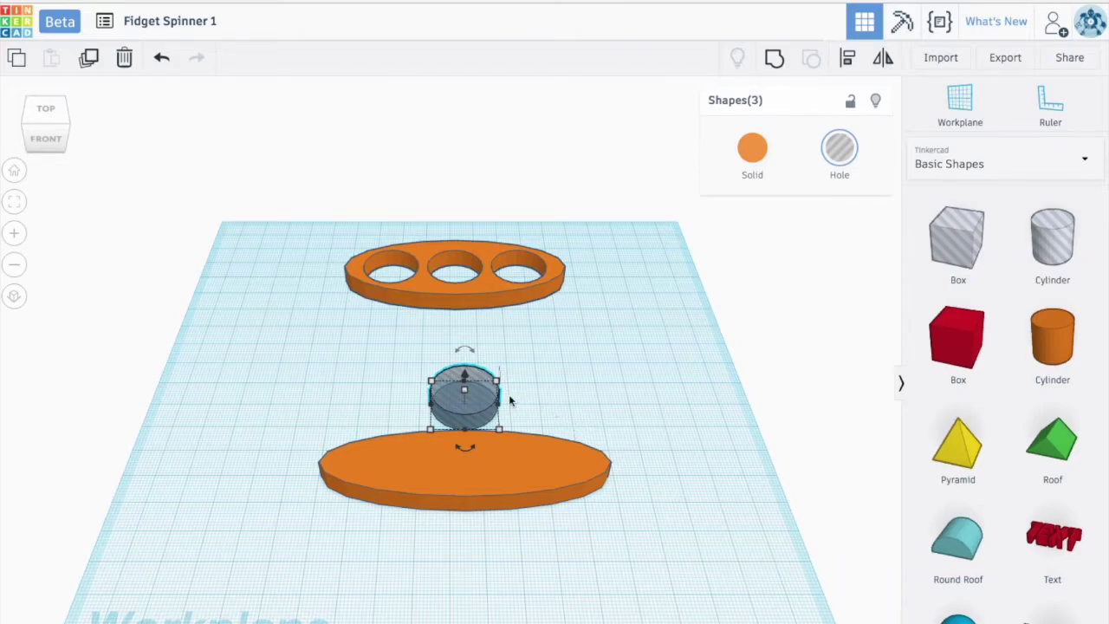
left_click(464, 400)
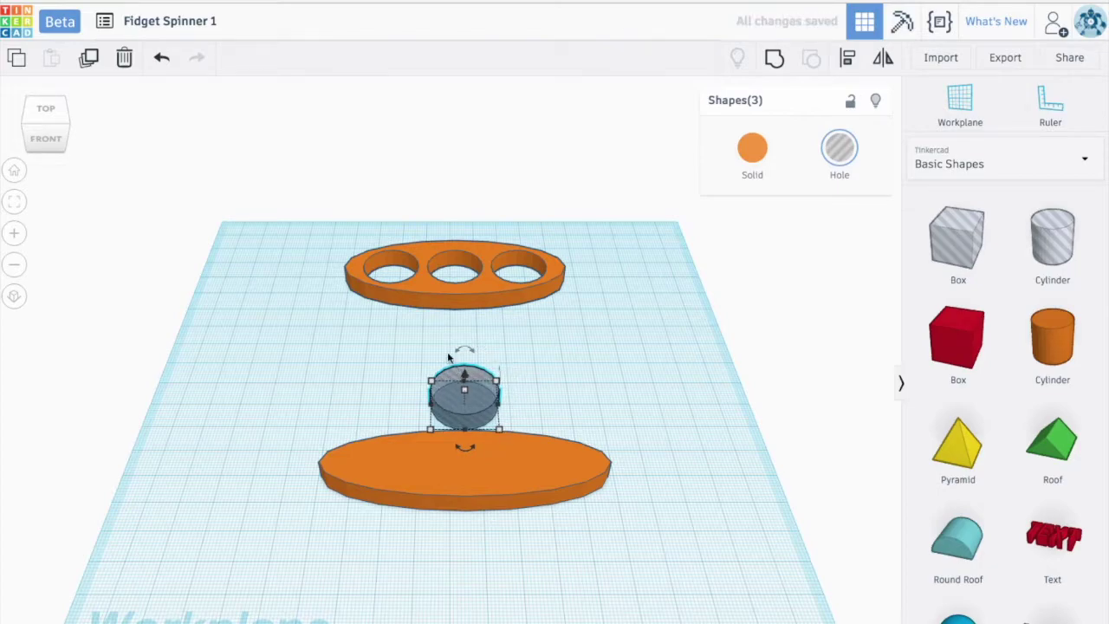
left_click(421, 352)
- Duplicate a hole cylinder and nudge the copy three steps right beside the original
left_click(462, 374)
key("ctrl+d")
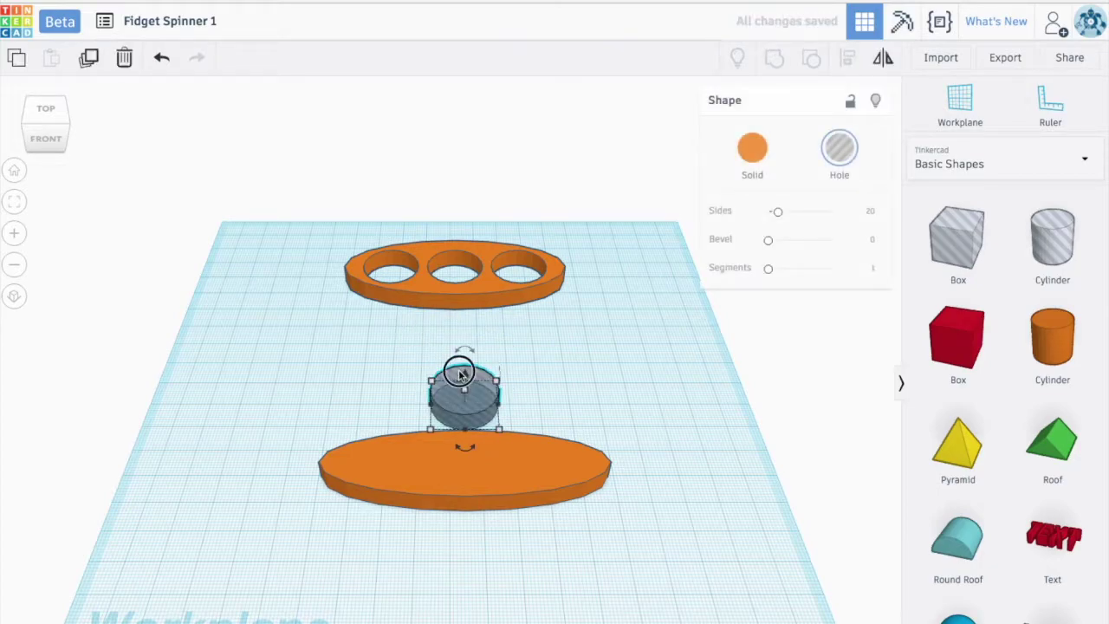
mouse_move(462, 374)
left_mouse_down()
mouse_move(525, 382)
mouse_move(448, 378)
left_mouse_up()
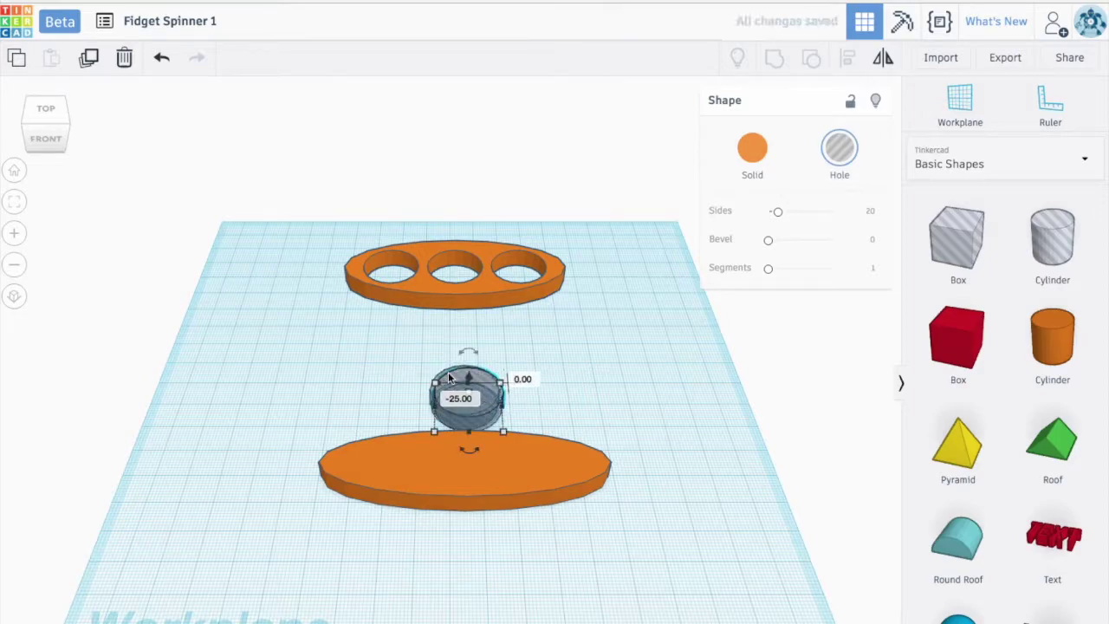
key("ctrl+z")
key("ctrl+y")
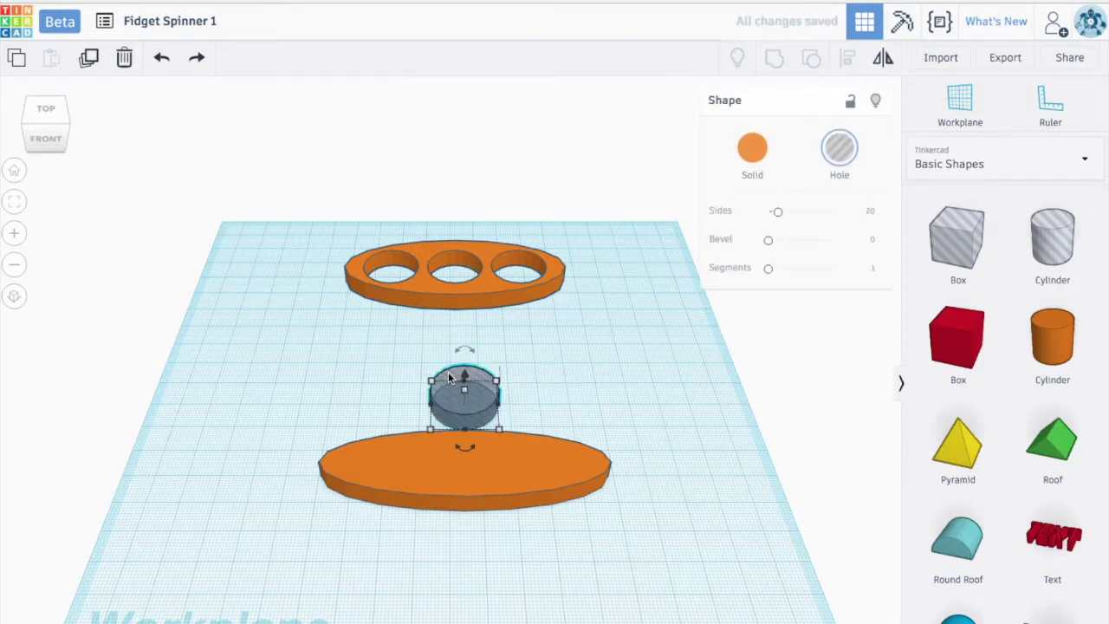
key("ctrl+y")
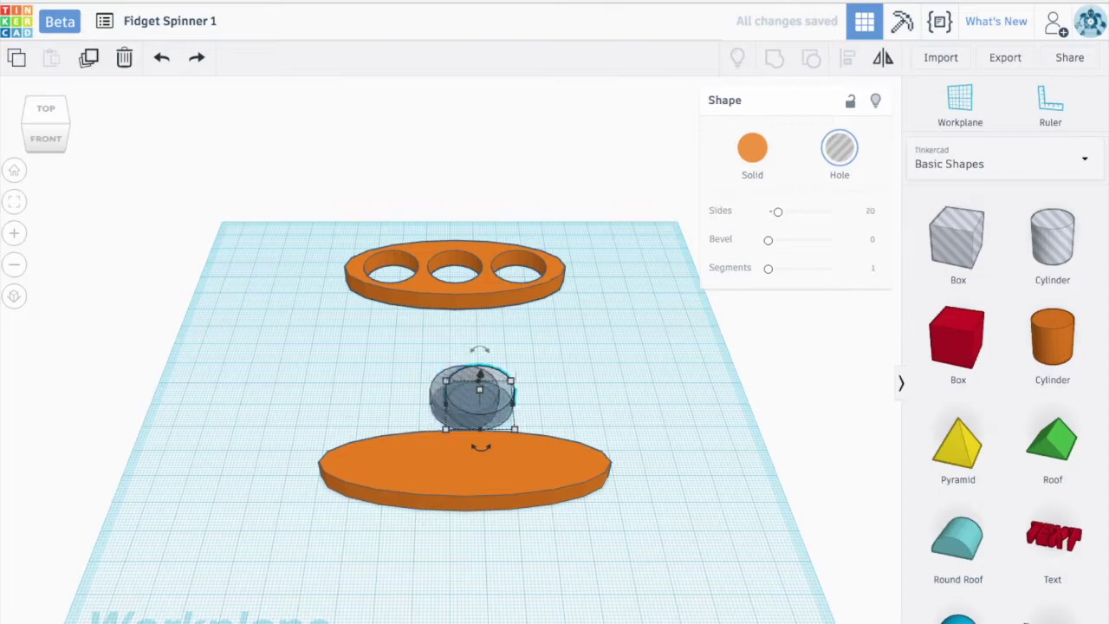
key("Right")
key("Right")
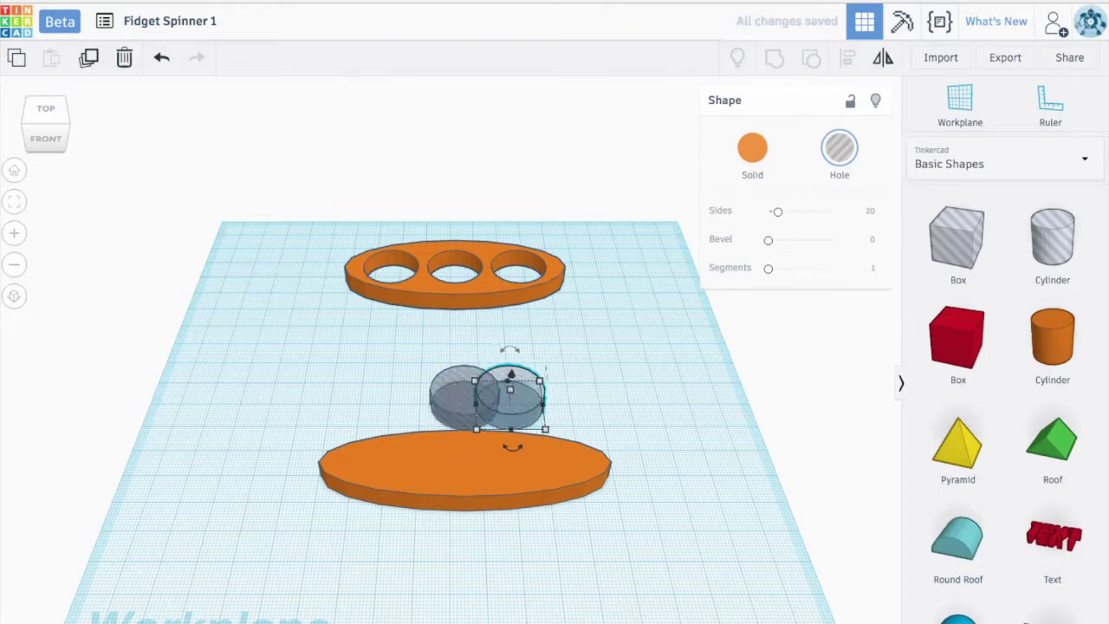
key("Right")
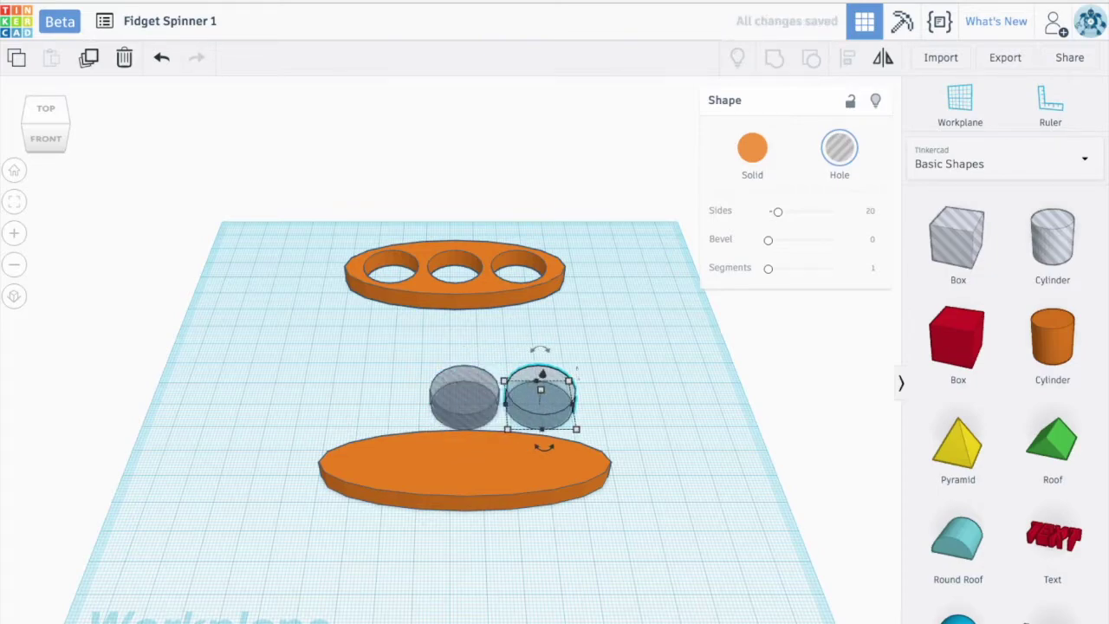
key("Right")
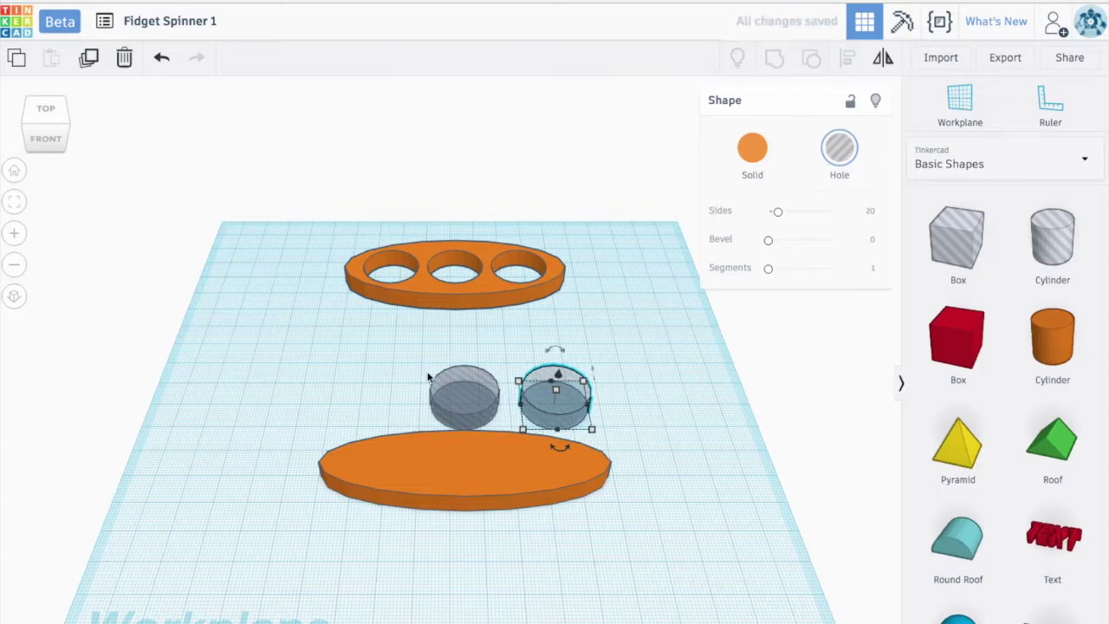
- Duplicate the left hole and nudge the copy two steps left, completing the row of three
left_click(445, 381)
key("ctrl+d")
key("Left")
key("Left")
key("Left")
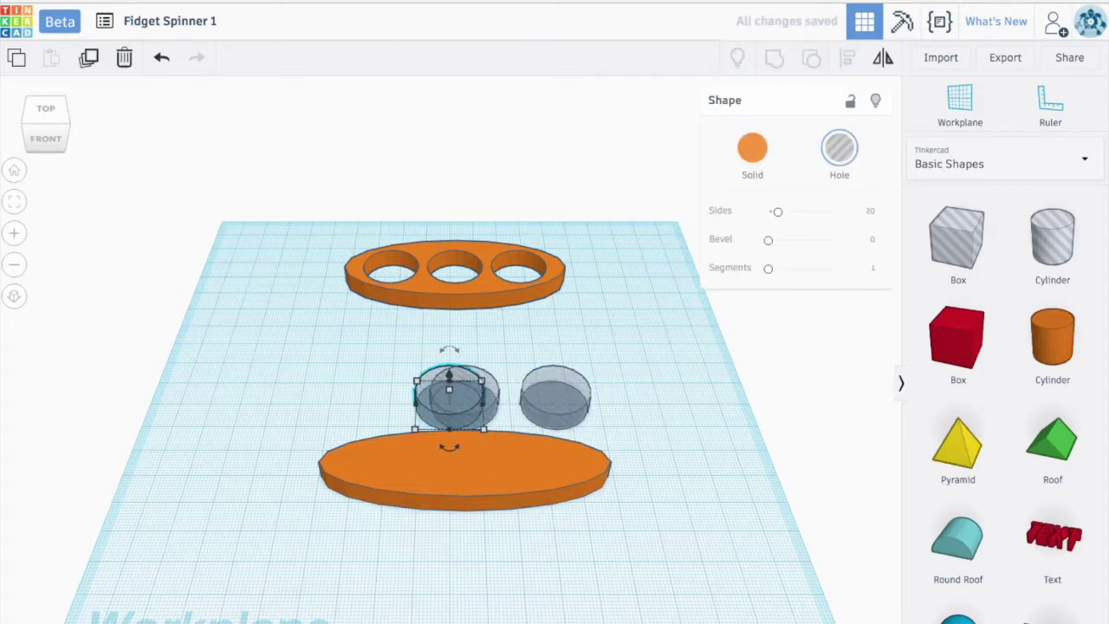
key("Left")
key("Left")
key("Left")
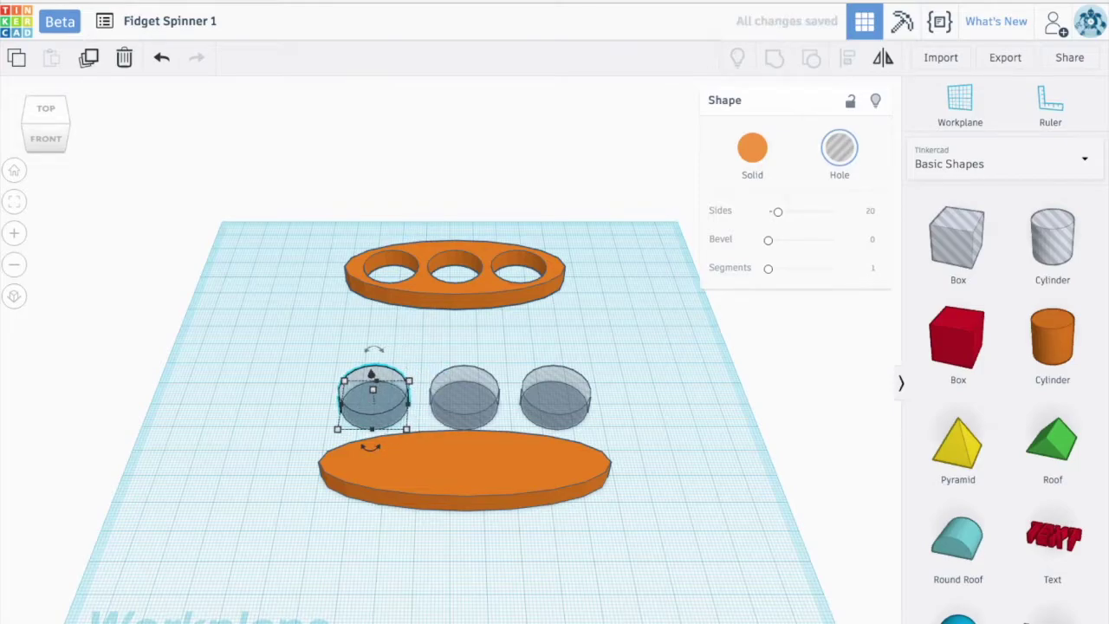
left_click(266, 411)
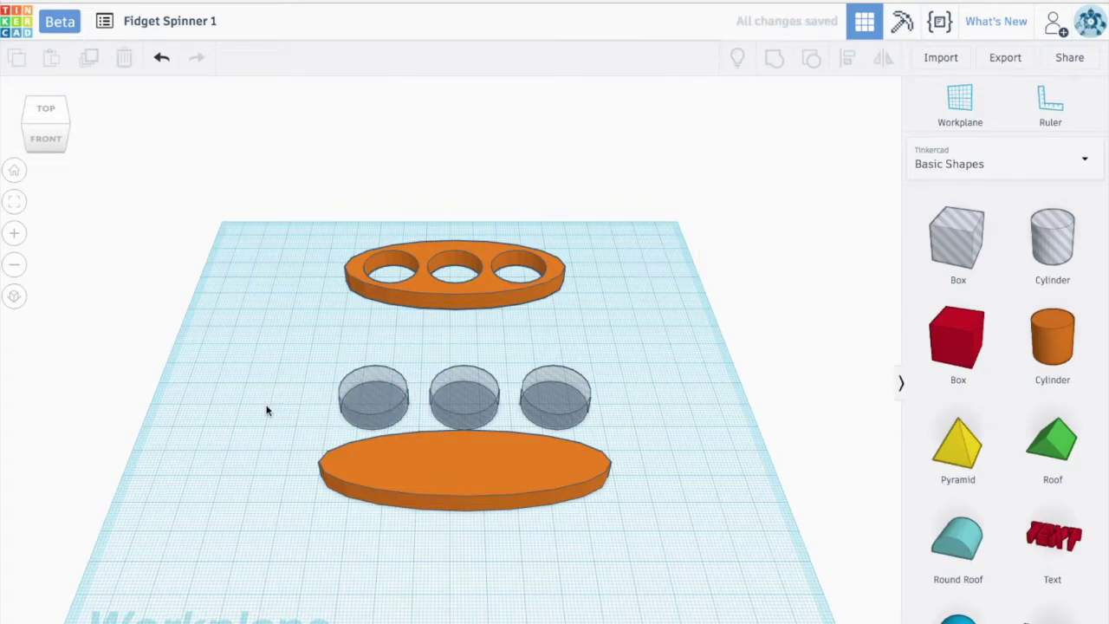
- Group the three hole cylinders into one shape and slide the oval base beneath them
left_click_drag(465, 457, 421, 504)
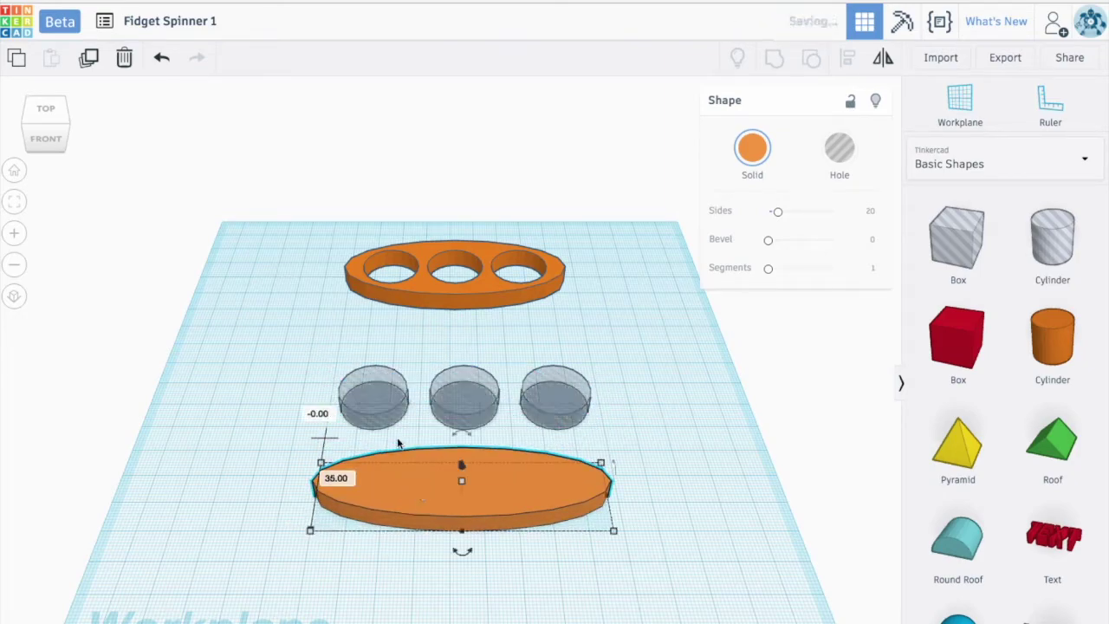
left_click_drag(310, 355, 606, 438)
left_click(850, 61)
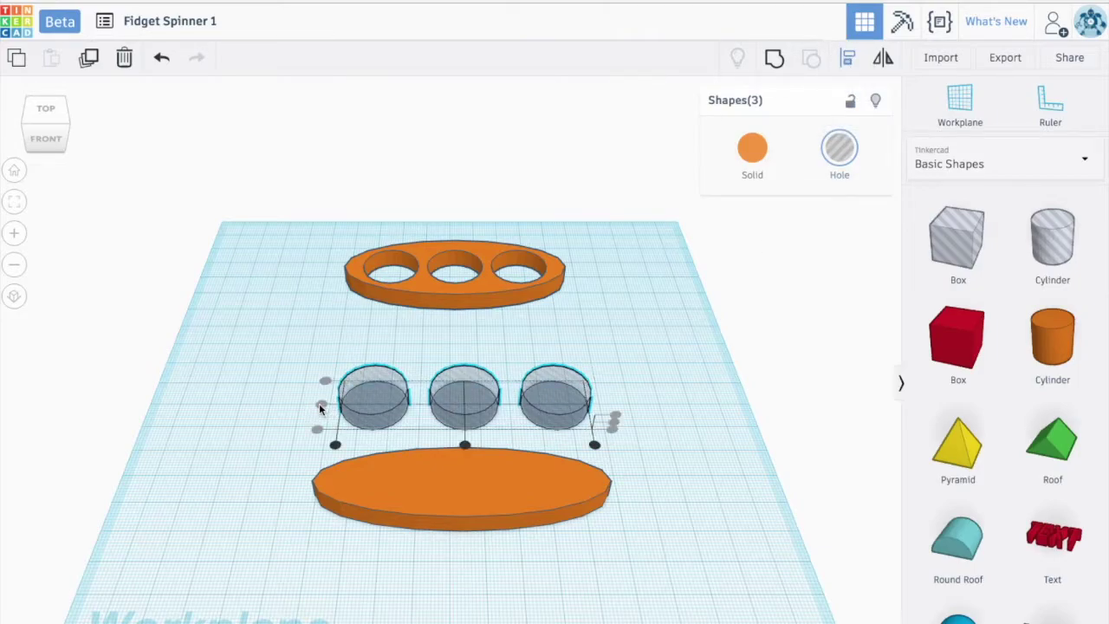
left_click(772, 58)
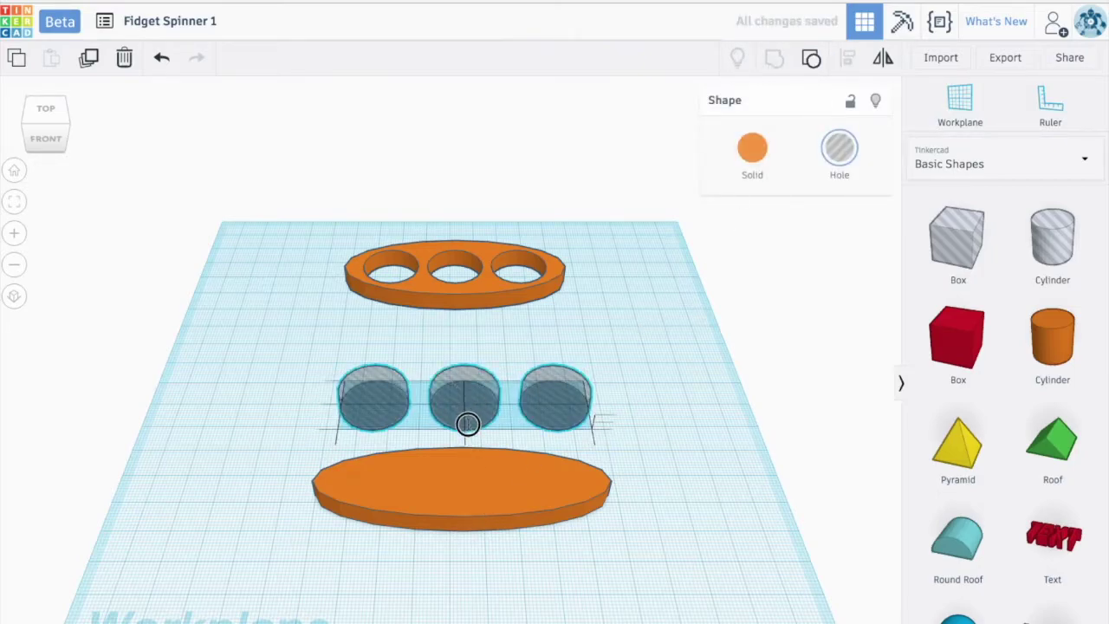
left_click(563, 346)
left_click(459, 386)
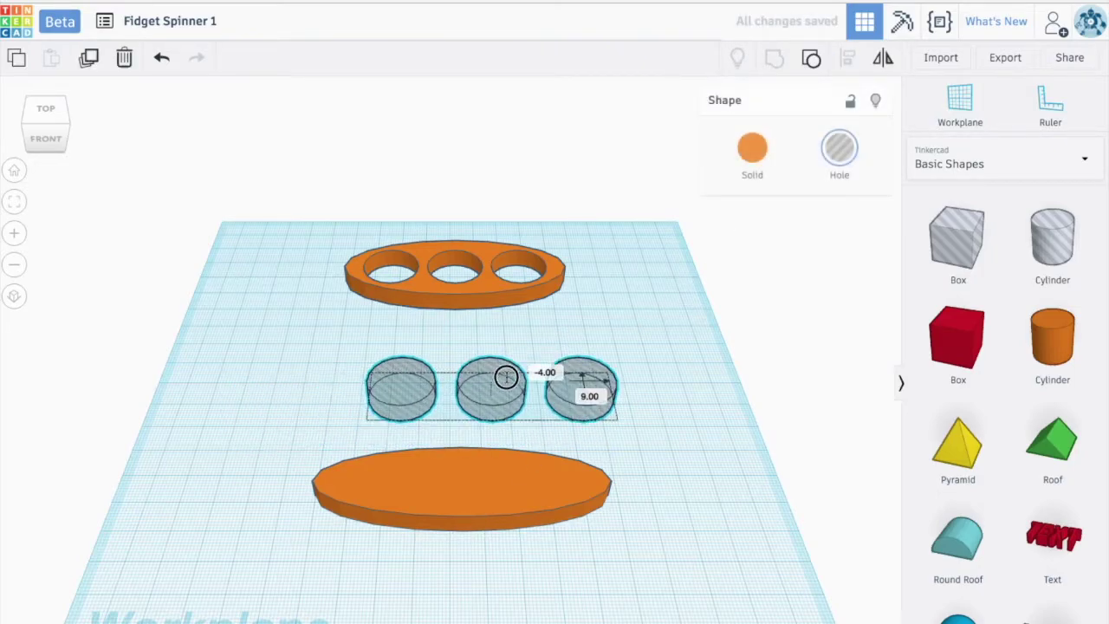
left_click_drag(475, 473, 464, 384)
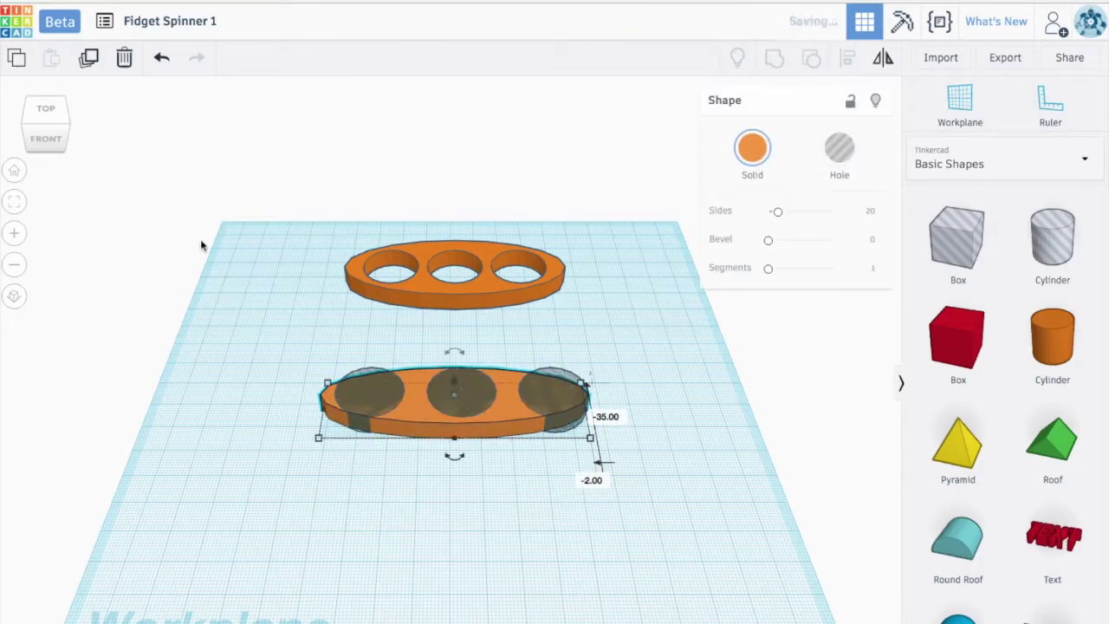
- In top view, drag the base's corner handles to resize it to 95 by 35 mm
left_click_drag(43, 126, 44, 139)
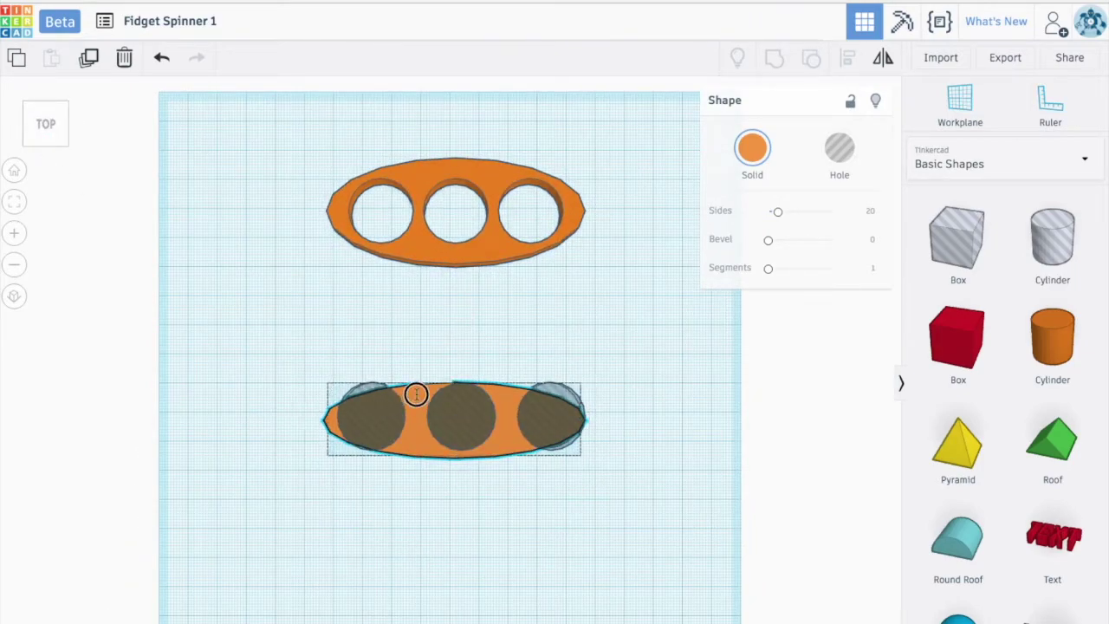
mouse_move(328, 385)
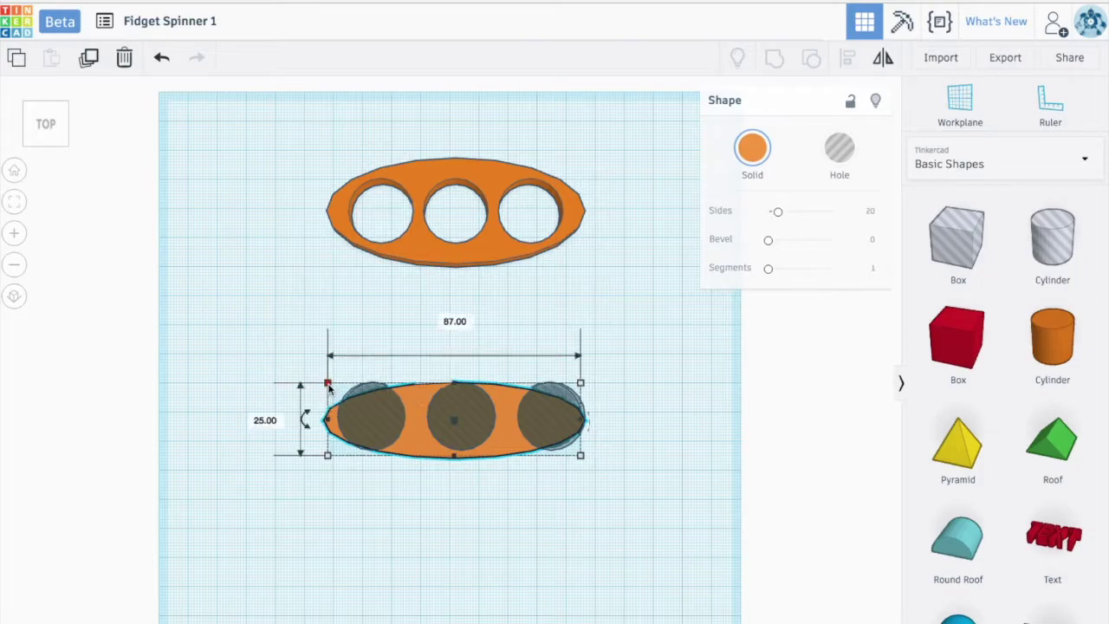
left_click_drag(328, 385, 319, 373)
left_click_drag(580, 459, 589, 468)
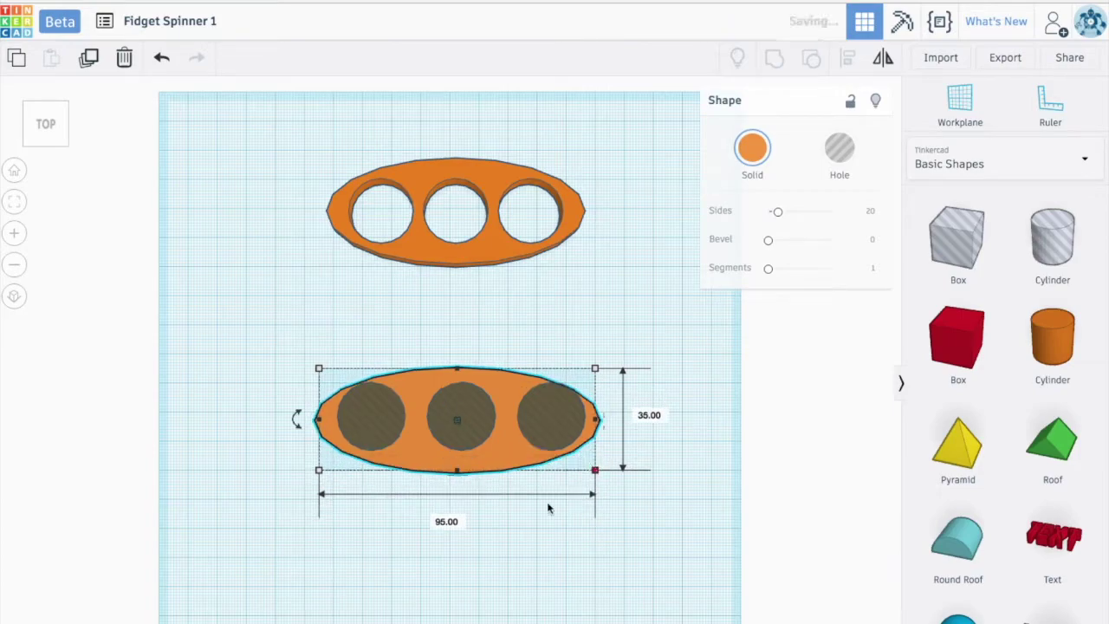
- Align the hole group to the centre of the oval base, front-to-back and left-to-right
left_click(307, 324)
left_click_drag(271, 348, 615, 504)
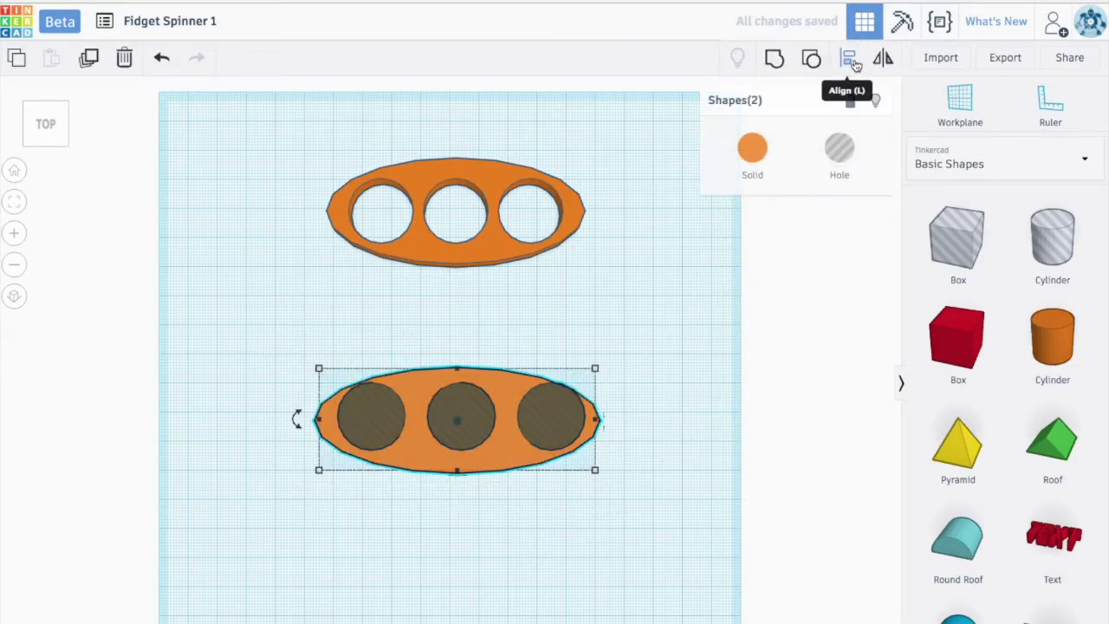
left_click(613, 420)
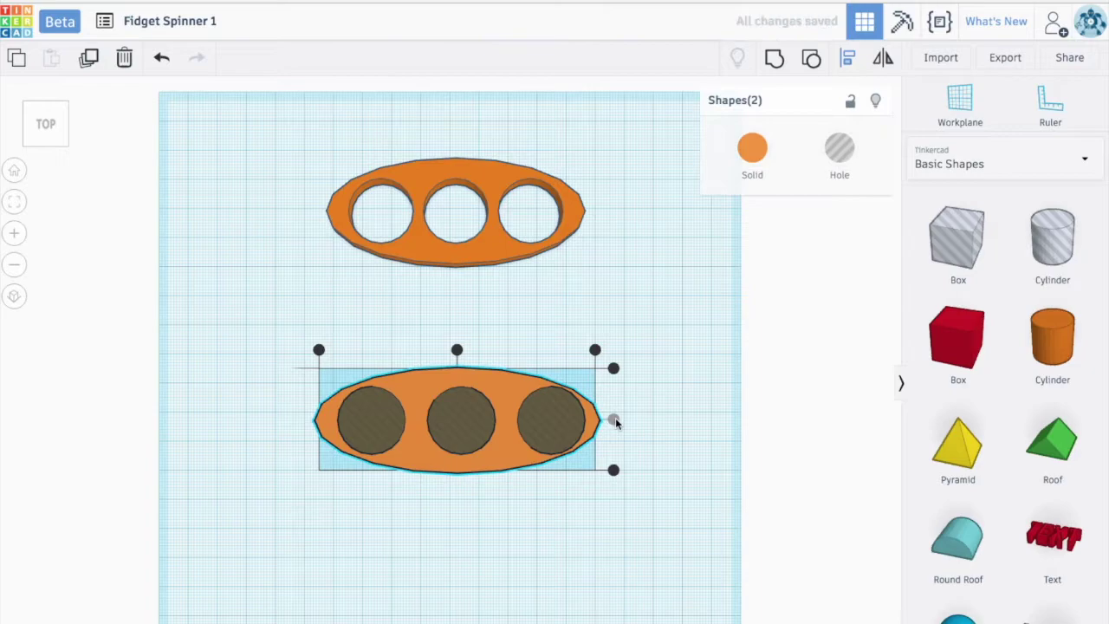
left_click(457, 350)
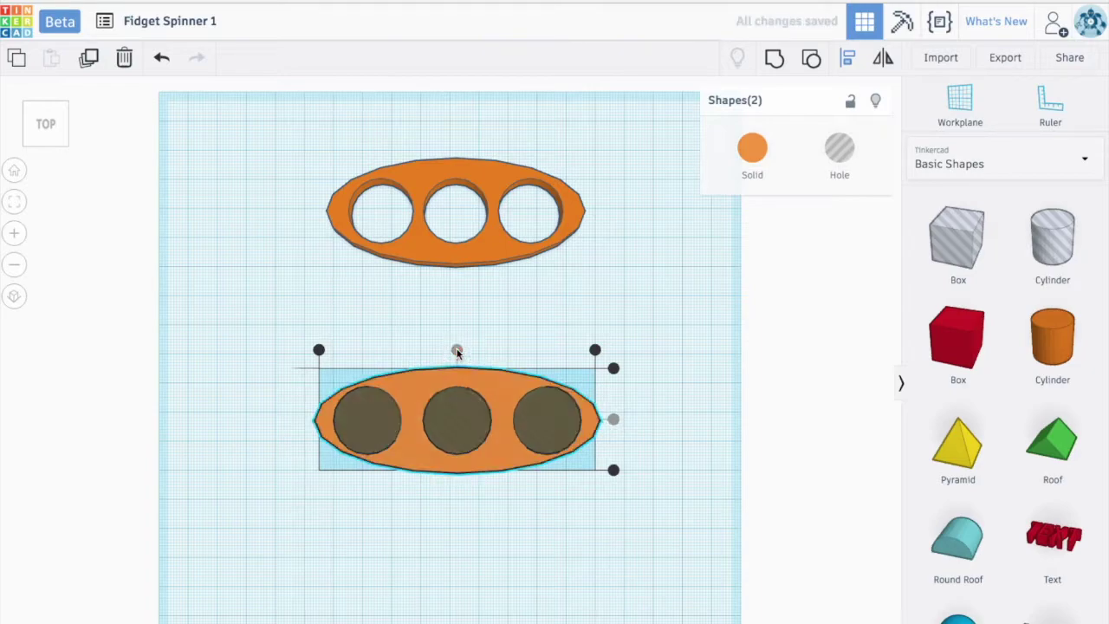
left_click(478, 569)
- Group the base with its holes to cut the three bearing holes, then view both spinners in 3-D
left_click_drag(286, 336, 642, 504)
left_click(774, 57)
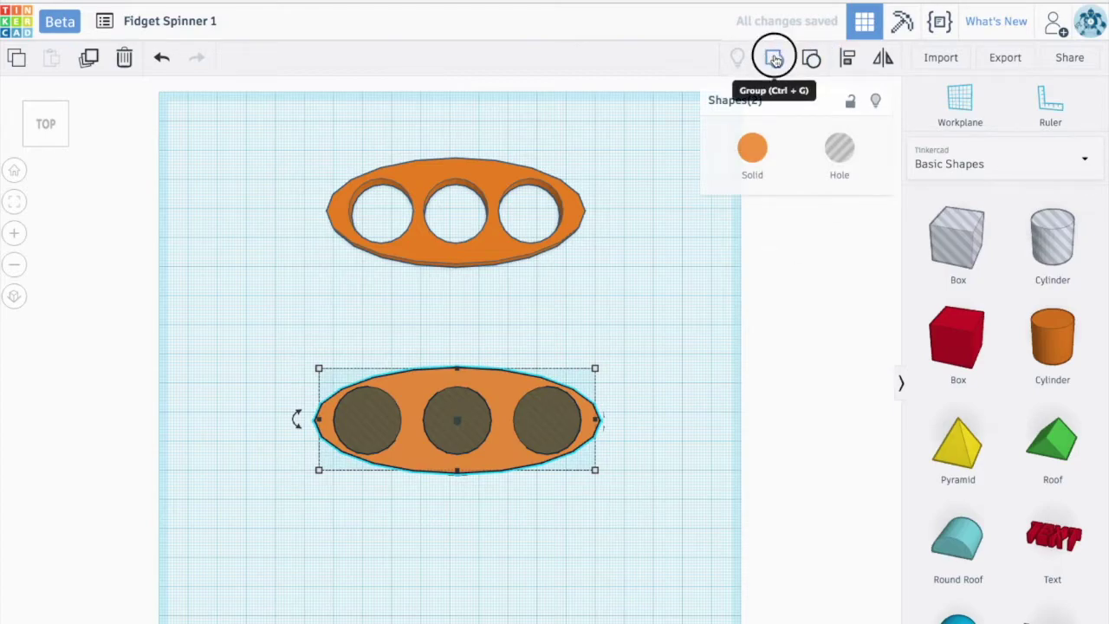
left_click(524, 524)
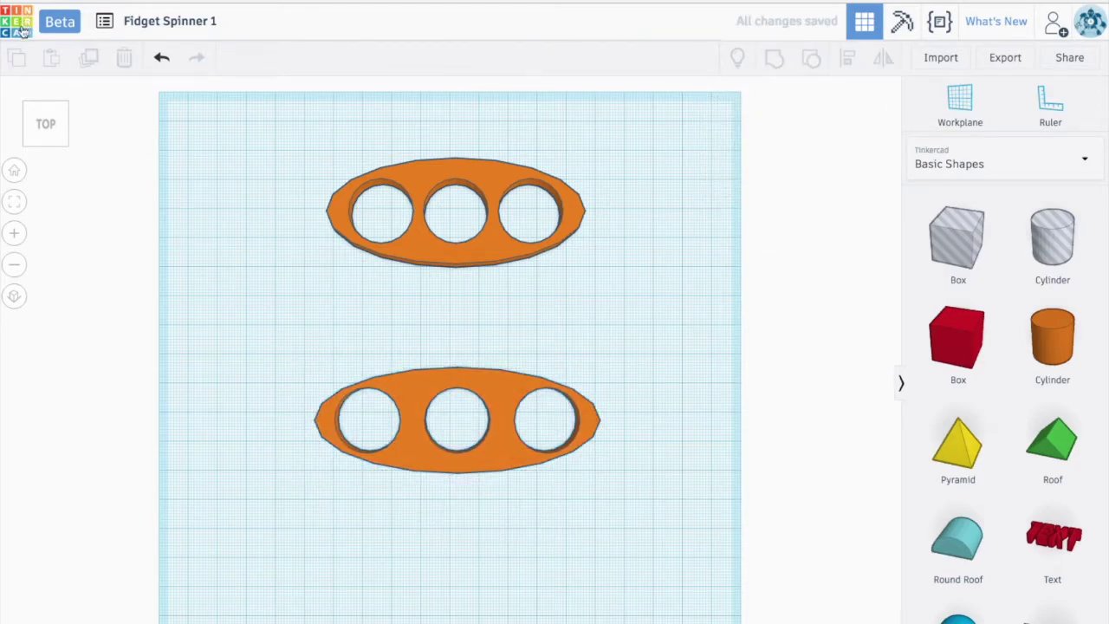
left_click_drag(41, 125, 48, 132)
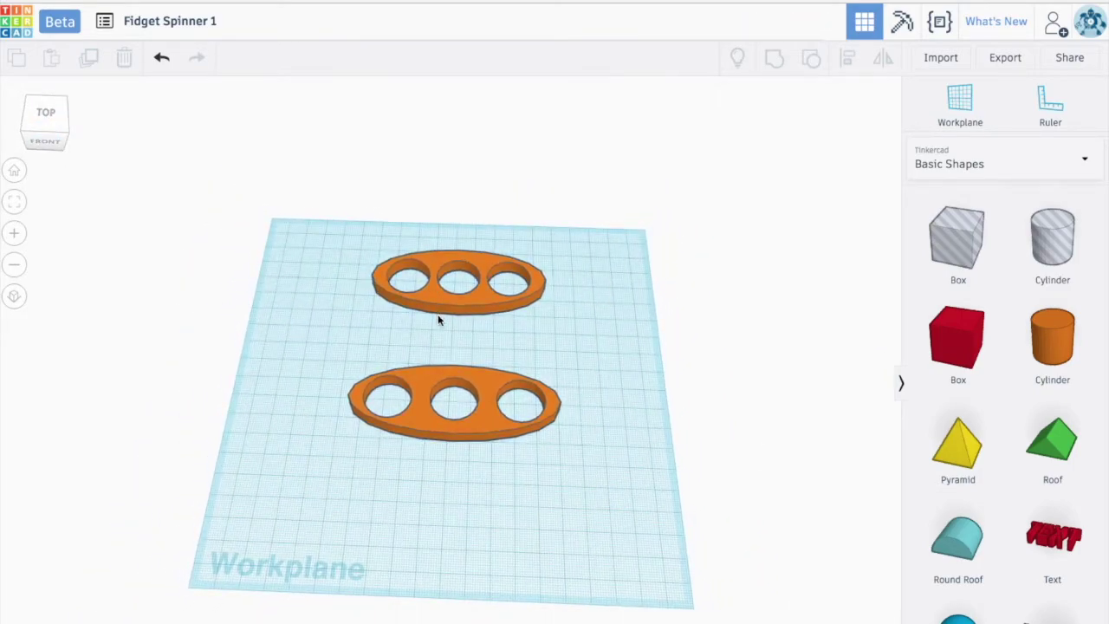